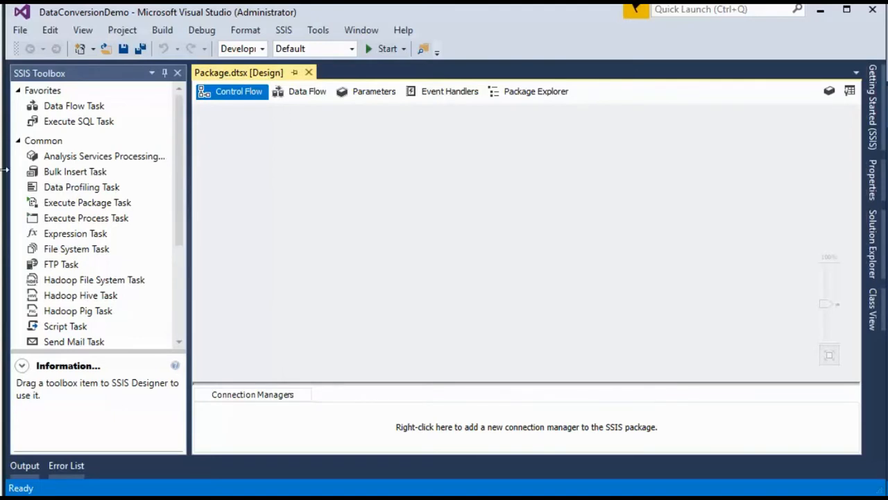
# Add a Data Flow Task to the control flow and name it DFT Conversion Flow
pyautogui.moveTo(54, 111); pyautogui.dragTo(303, 175)
pyautogui.moveTo(357, 204); pyautogui.dragTo(362, 175)
pyautogui.click(374, 170)
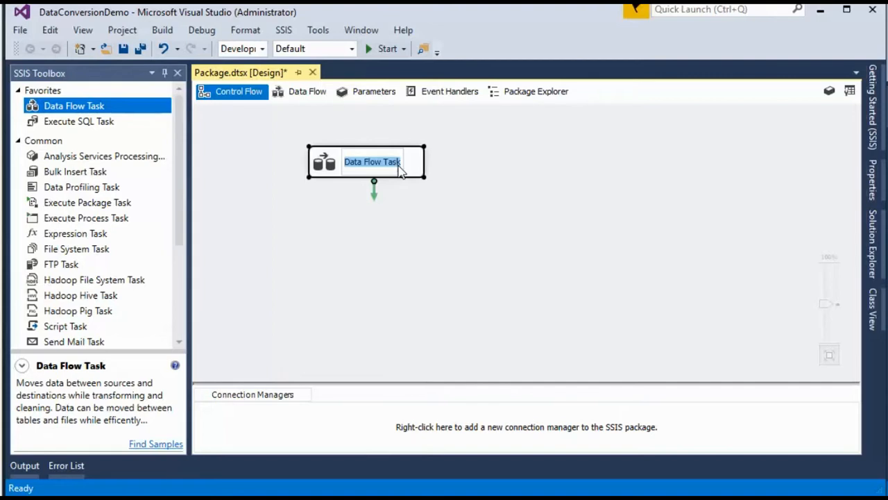
pyautogui.write('Co')
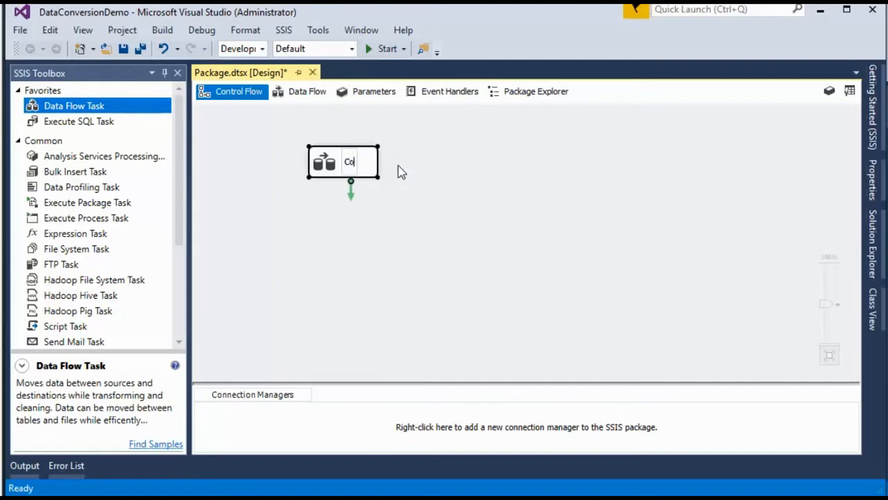
pyautogui.write('nversion Flow')
pyautogui.press('Return')
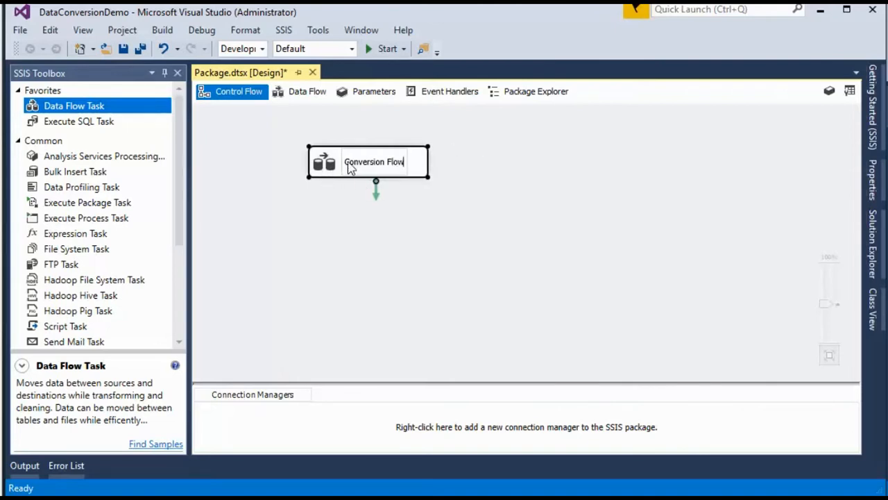
pyautogui.write('D')
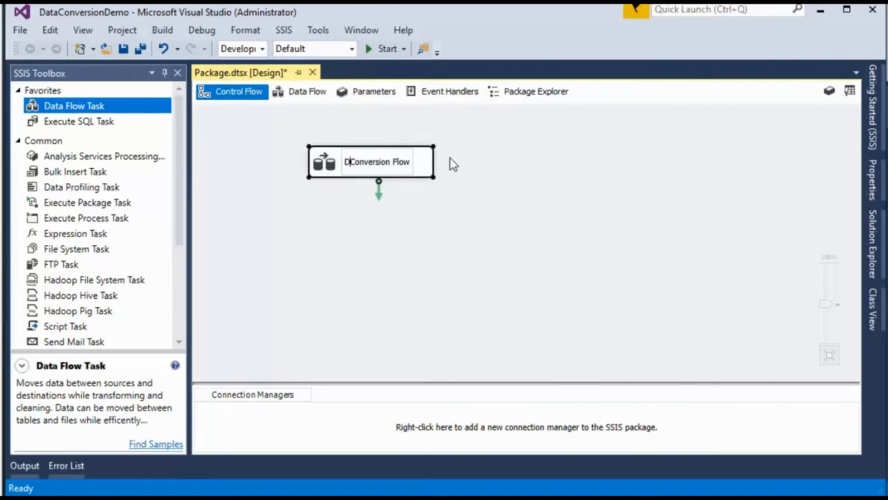
pyautogui.write('FT')
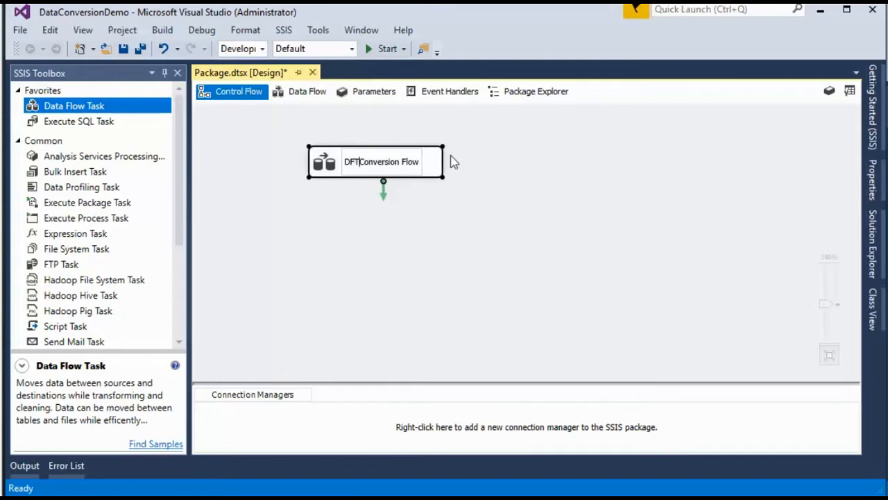
pyautogui.click(398, 208)
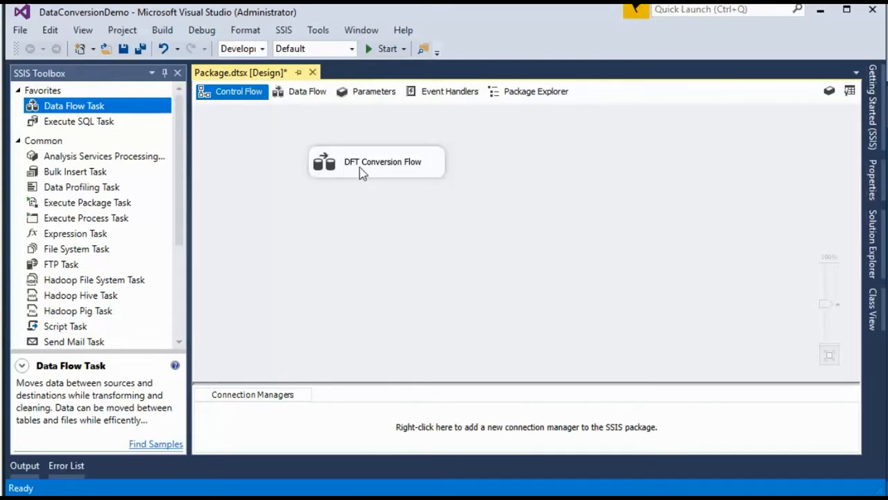
# Open the DFT Conversion Flow task for designing its data flow
pyautogui.doubleClick(366, 170)
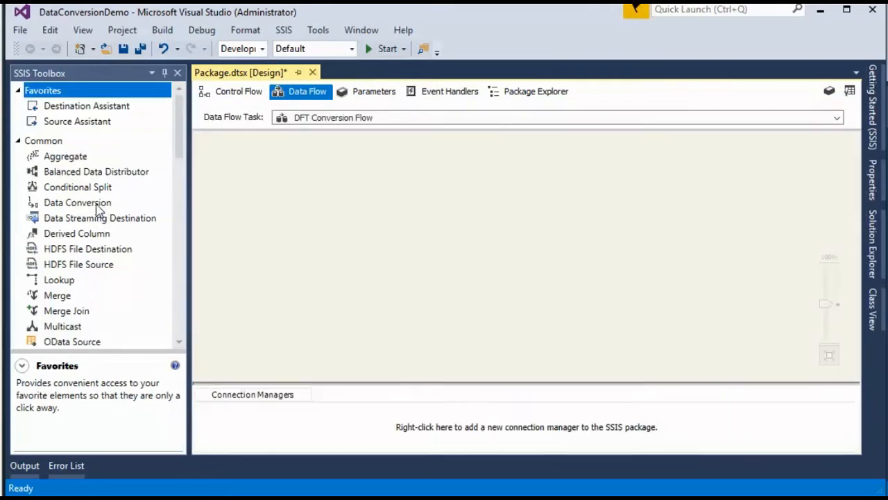
pyautogui.scroll(-6, 94, 229)
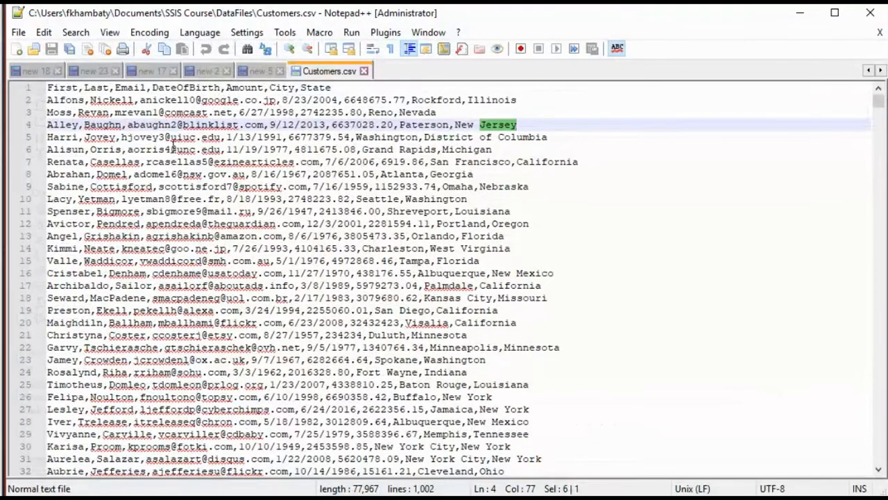
# Examine the Customers.csv rows in Notepad++ and run select * from Customer in SQL Server Management Studio
pyautogui.click(172, 149)
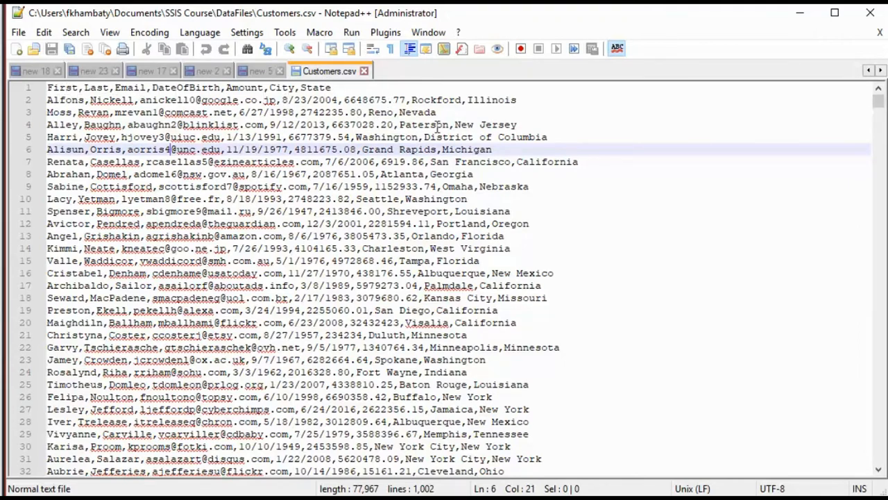
pyautogui.click(809, 15)
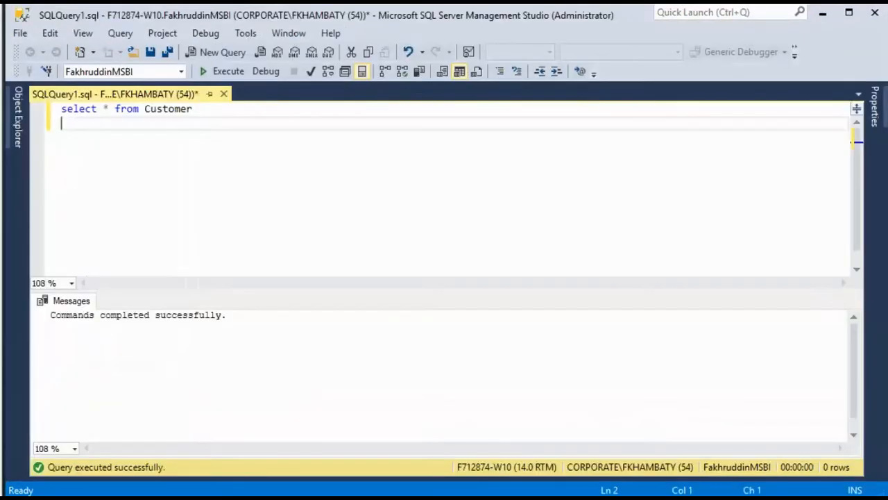
pyautogui.moveTo(226, 127); pyautogui.dragTo(95, 100)
pyautogui.click(222, 71)
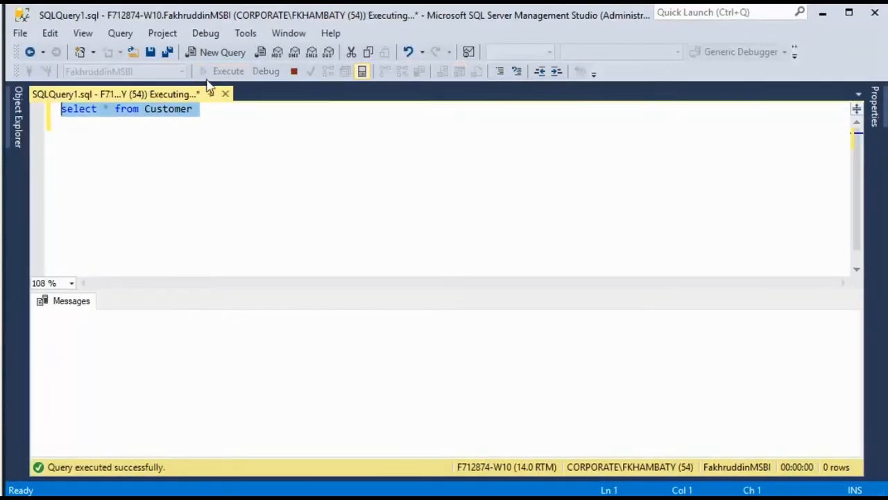
# Open the design of the dbo.Customer table to examine its column data types, and return to Visual Studio
pyautogui.click(16, 118)
pyautogui.click(81, 243)
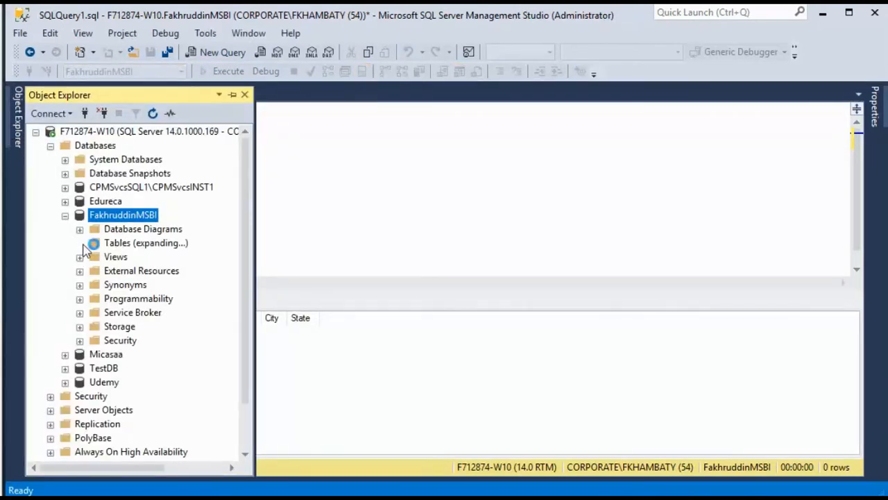
pyautogui.rightClick(160, 313)
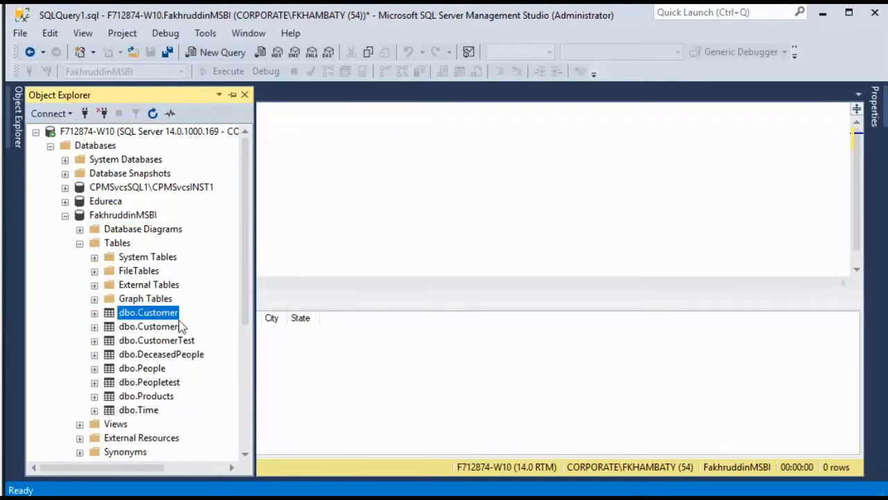
pyautogui.click(221, 220)
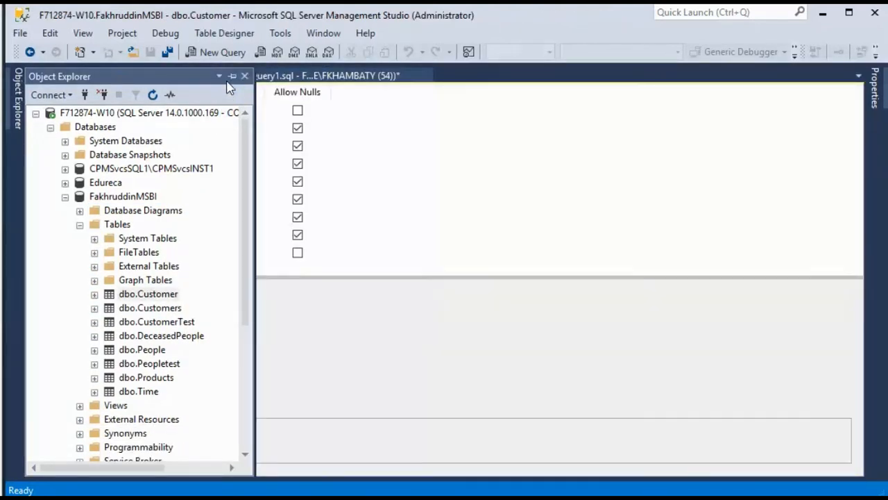
pyautogui.click(232, 75)
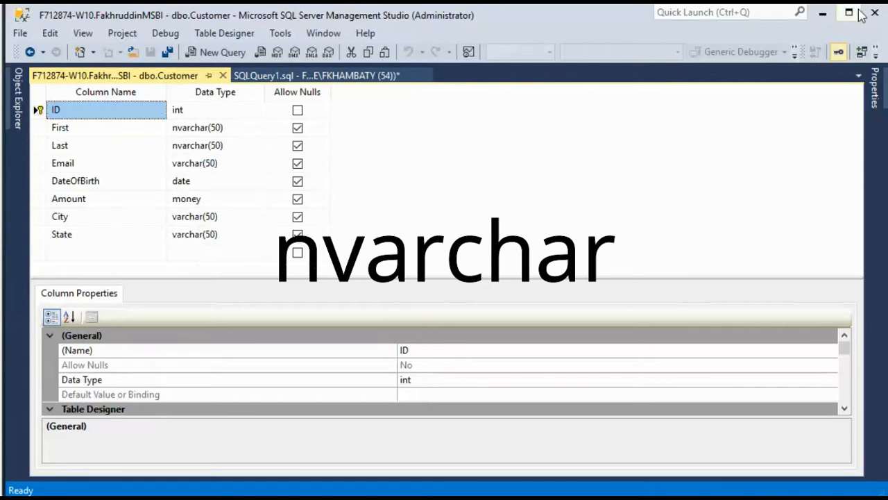
pyautogui.click(822, 12)
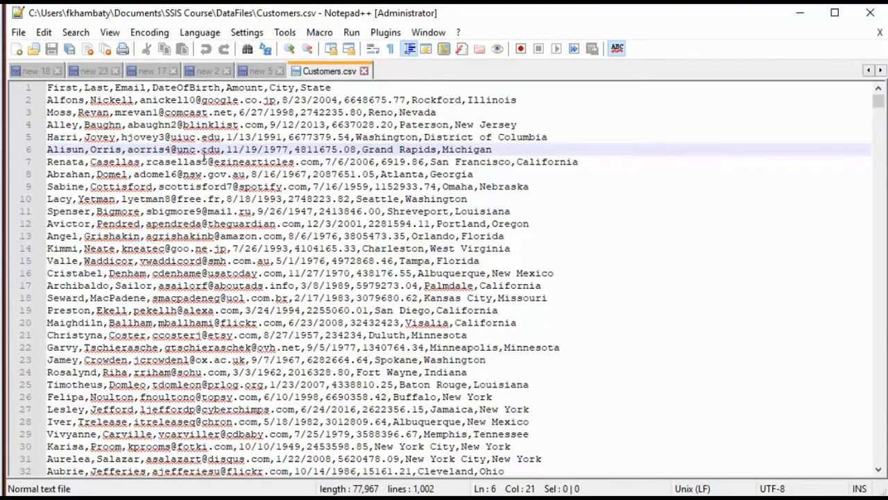
pyautogui.click(799, 12)
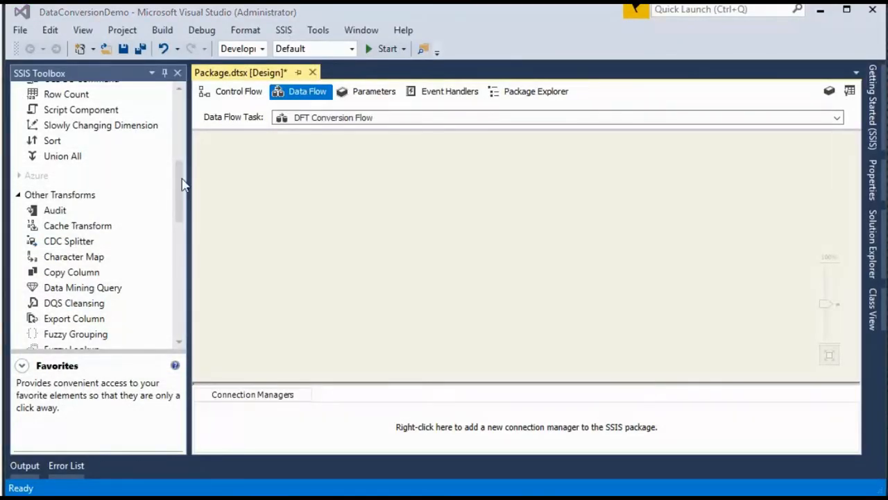
# Add a Flat File Source to the upper part of the data flow
pyautogui.click(19, 195)
pyautogui.scroll(-6, 122, 231)
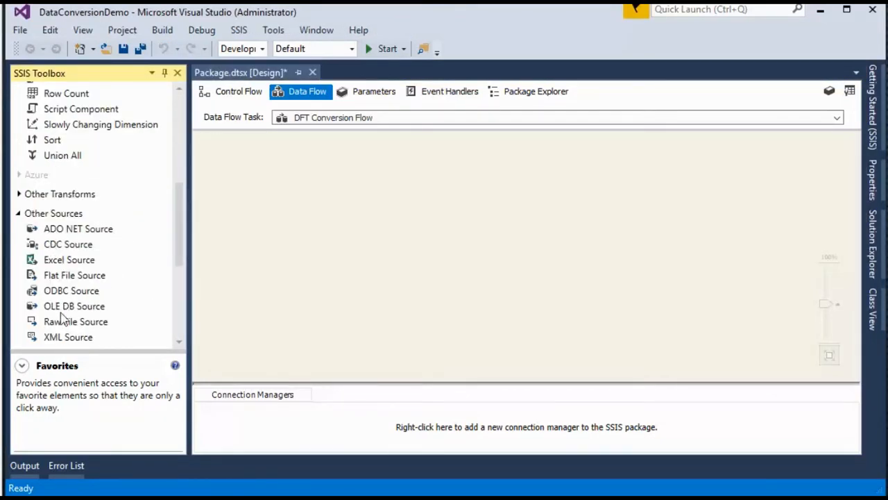
pyautogui.moveTo(70, 278); pyautogui.dragTo(395, 165)
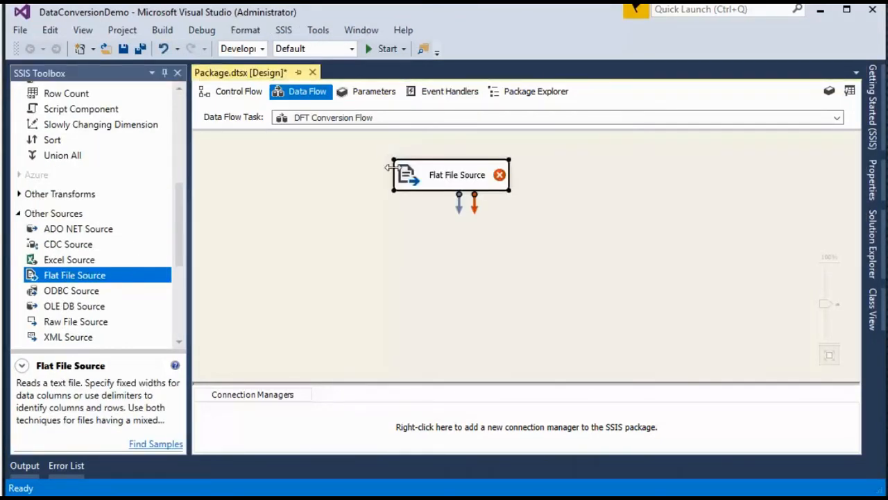
# Add an OLE DB Destination below the Flat File Source and connect the source's regular output to it
pyautogui.click(19, 214)
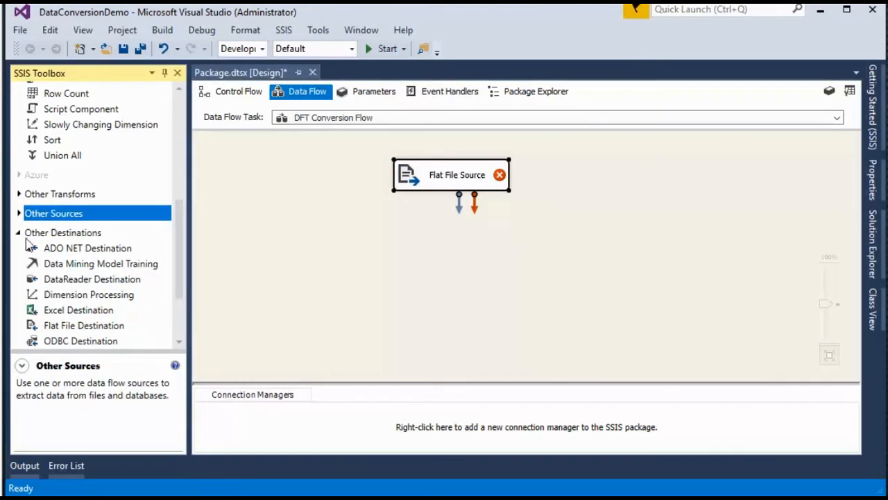
pyautogui.scroll(-2, 84, 310)
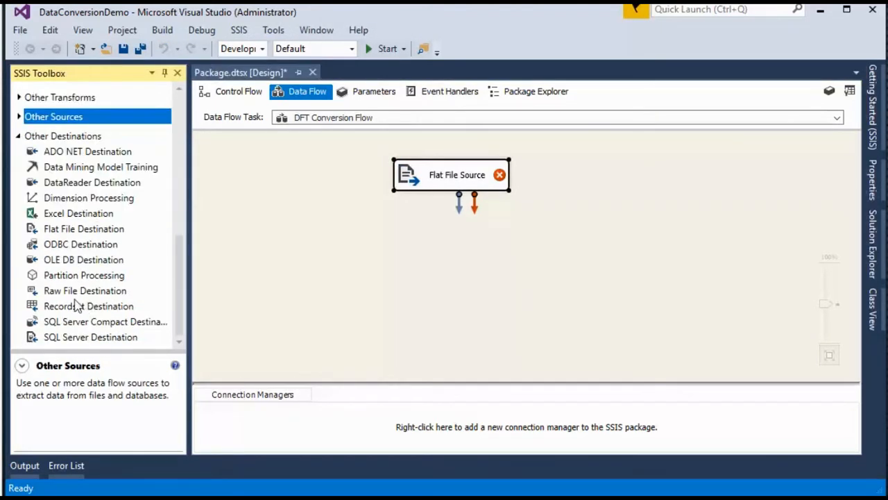
pyautogui.moveTo(87, 261); pyautogui.dragTo(433, 263)
pyautogui.click(453, 179)
pyautogui.moveTo(462, 209); pyautogui.dragTo(489, 281)
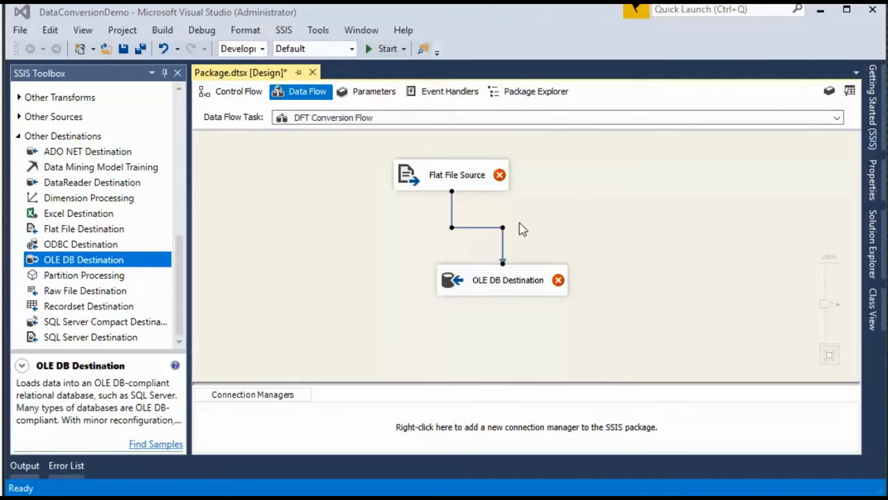
pyautogui.rightClick(431, 184)
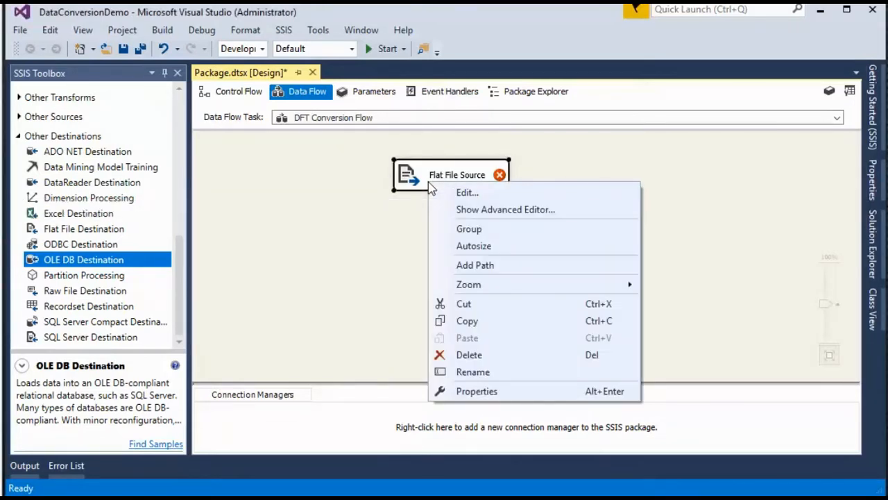
pyautogui.click(464, 194)
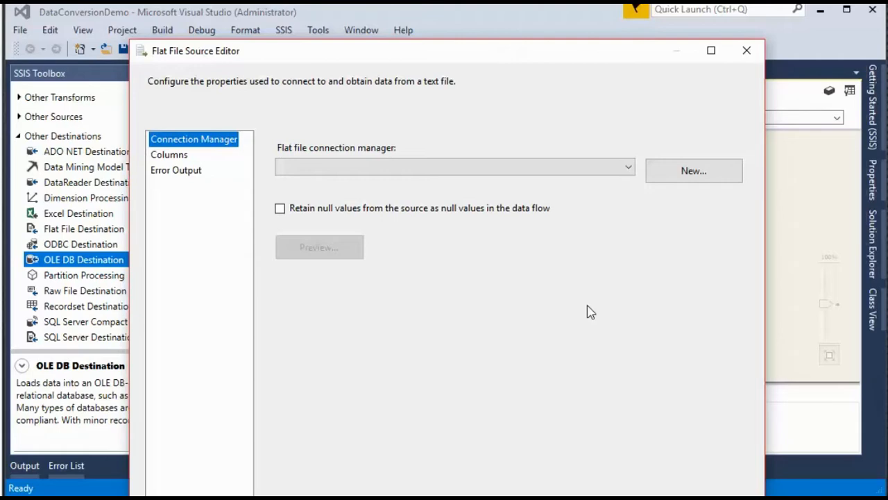
pyautogui.click(745, 51)
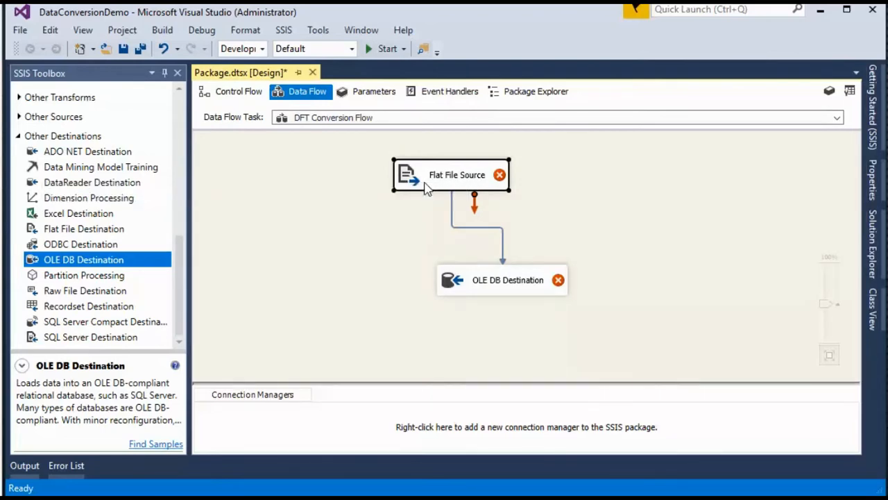
# Create a new flat file connection manager for the Flat File Source, filtering for CSV files and choosing Customers.csv
pyautogui.rightClick(426, 189)
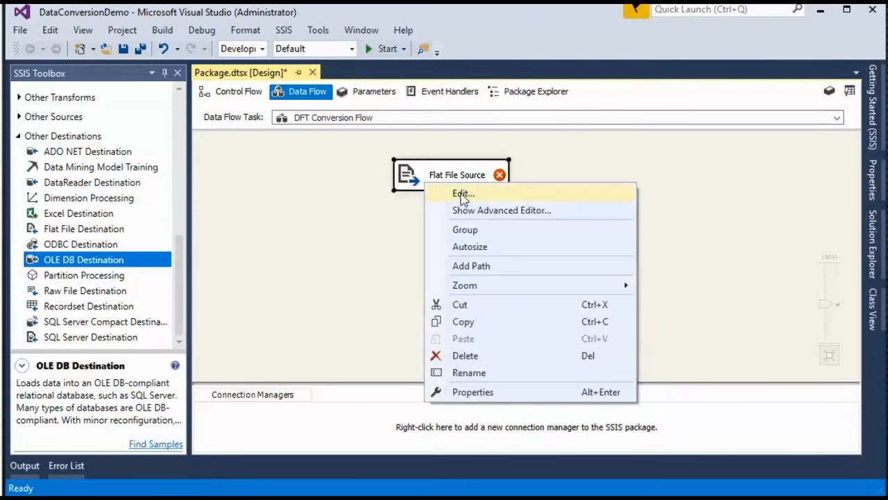
pyautogui.click(460, 191)
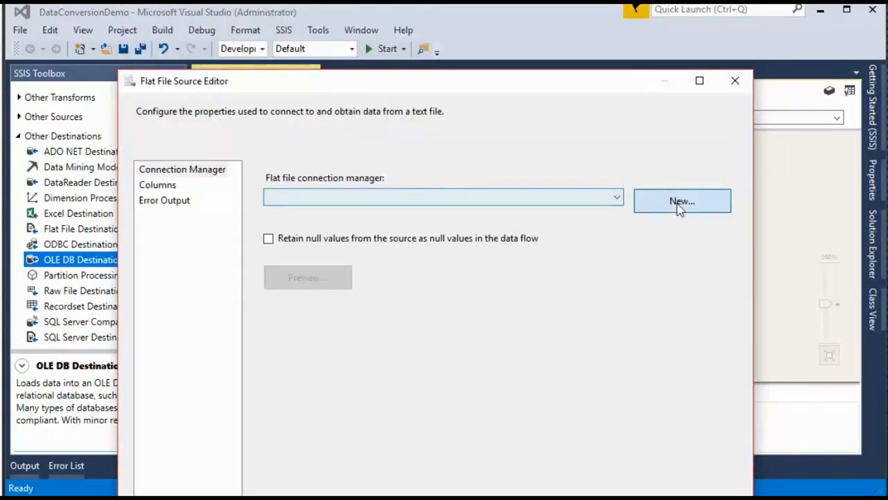
pyautogui.press('Return')
pyautogui.click(646, 209)
pyautogui.click(777, 456)
pyautogui.click(771, 485)
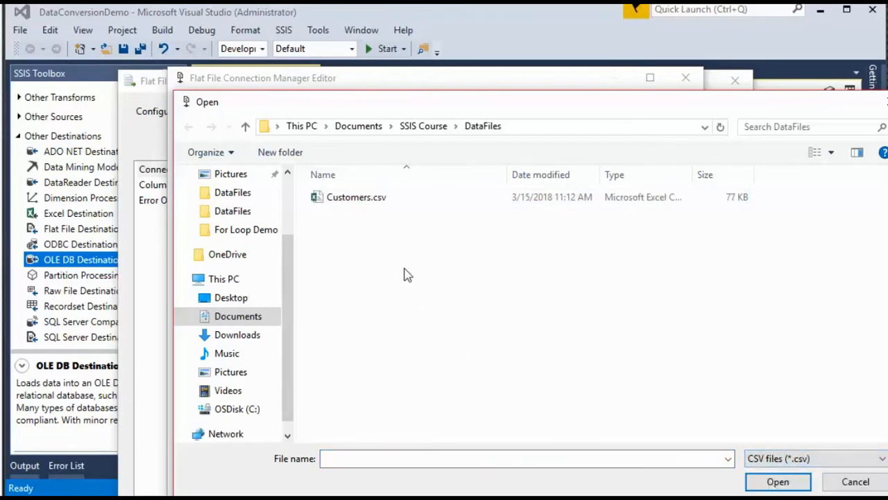
pyautogui.doubleClick(359, 199)
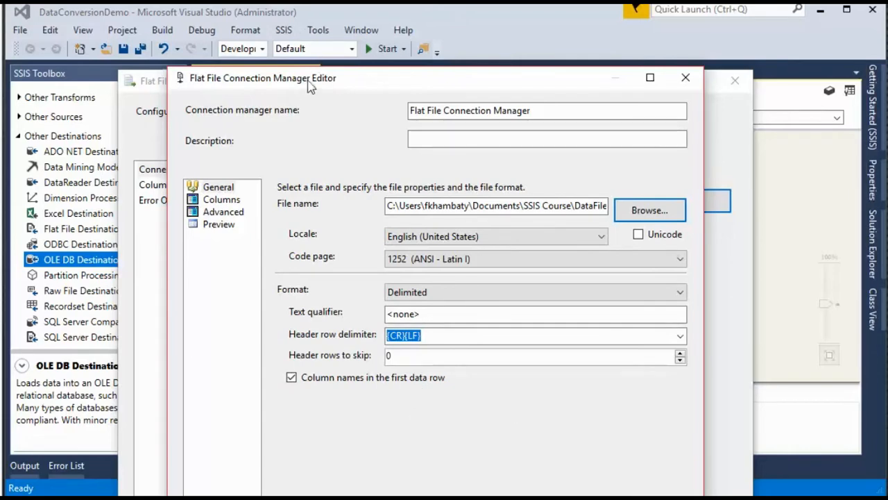
# Review the flat file connection's columns and data preview, and accept the connection for the Flat File Source
pyautogui.moveTo(303, 92); pyautogui.dragTo(299, 1)
pyautogui.click(216, 108)
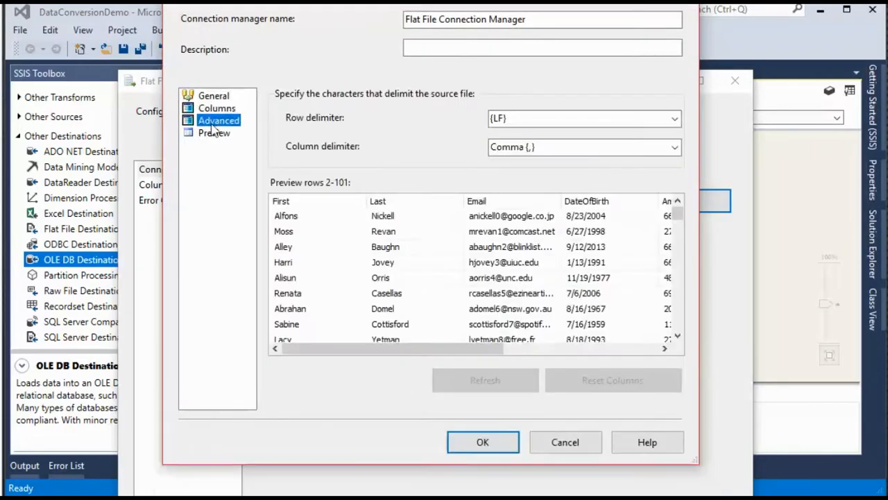
pyautogui.click(219, 120)
pyautogui.click(214, 134)
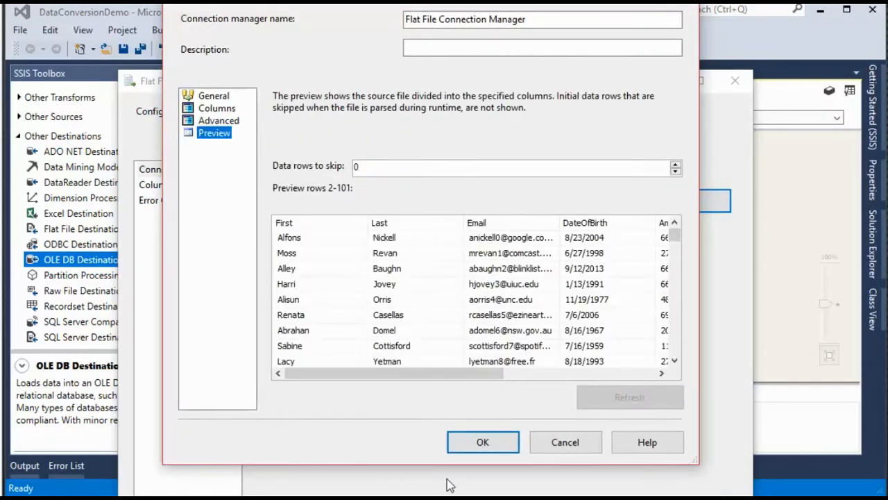
pyautogui.click(482, 442)
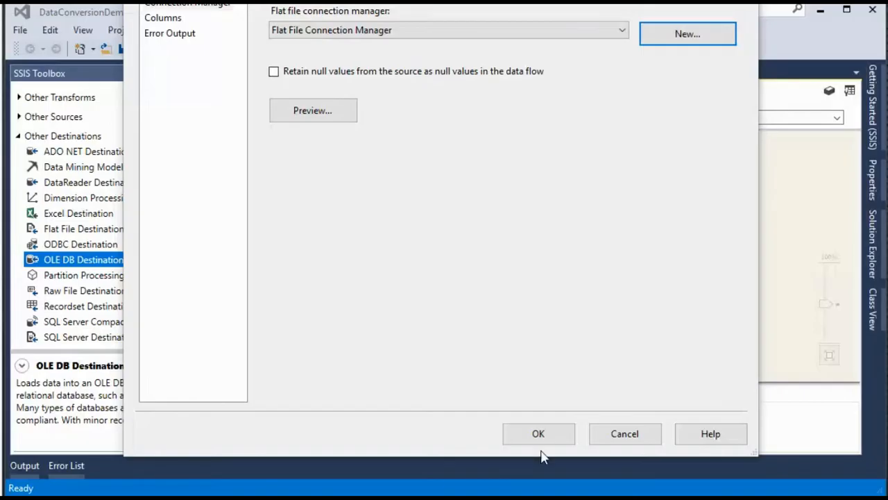
pyautogui.click(537, 443)
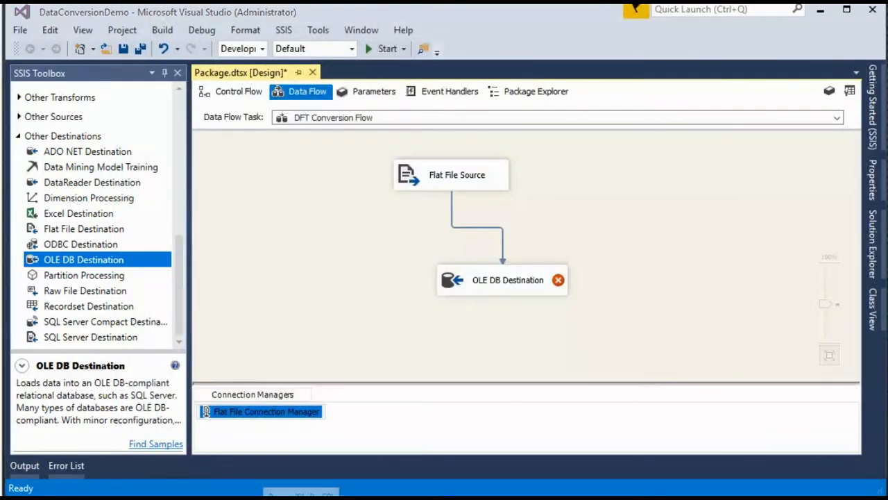
# Create an OLE DB connection manager for the OLE DB Destination from the existing SQL Server data connection
pyautogui.rightClick(487, 285)
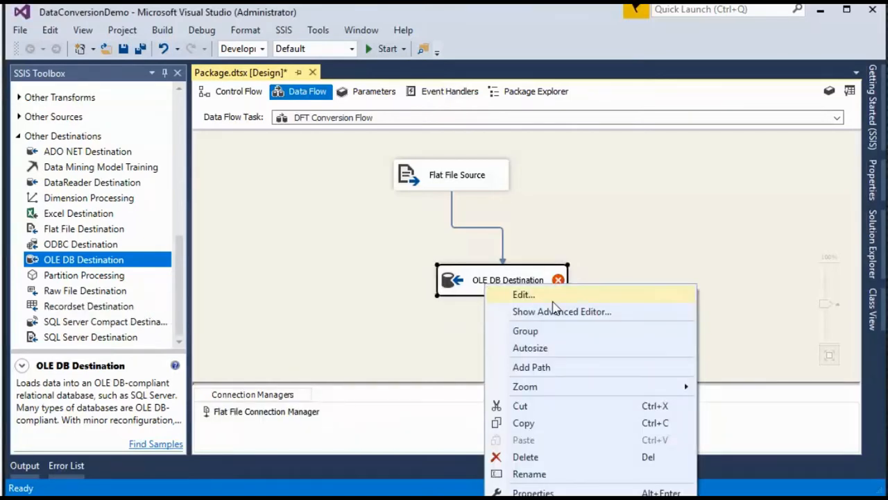
pyautogui.click(553, 299)
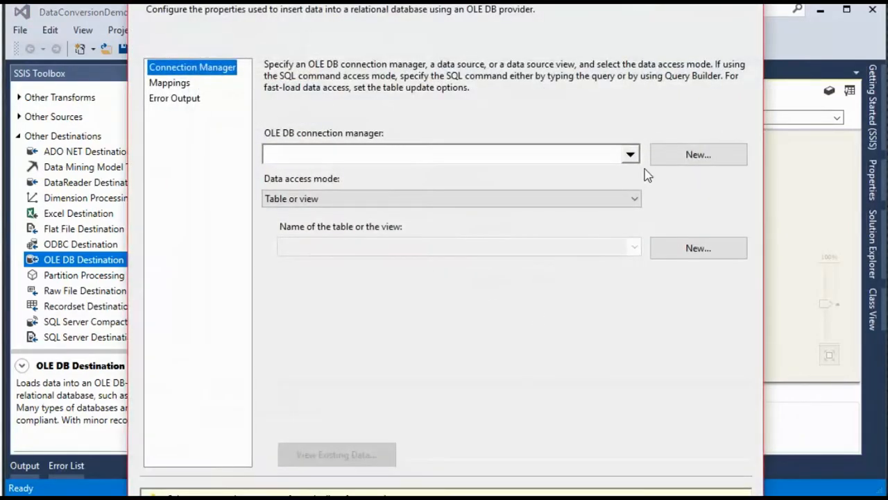
pyautogui.click(698, 155)
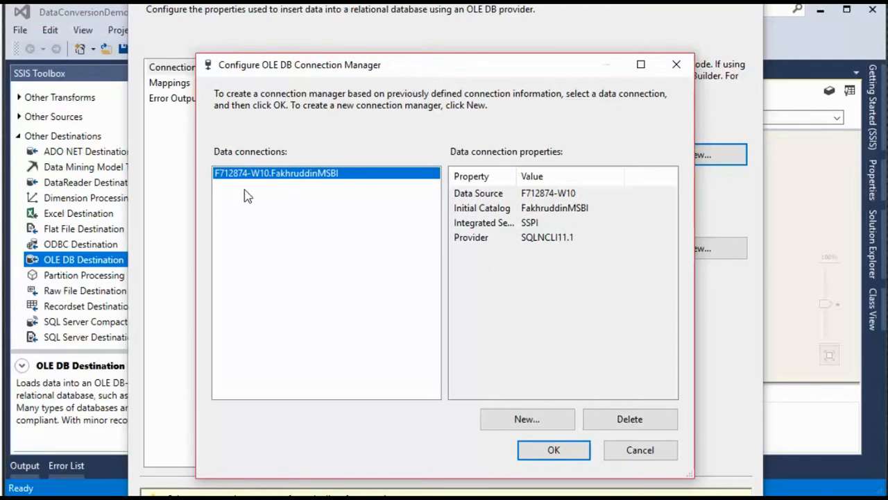
pyautogui.click(553, 450)
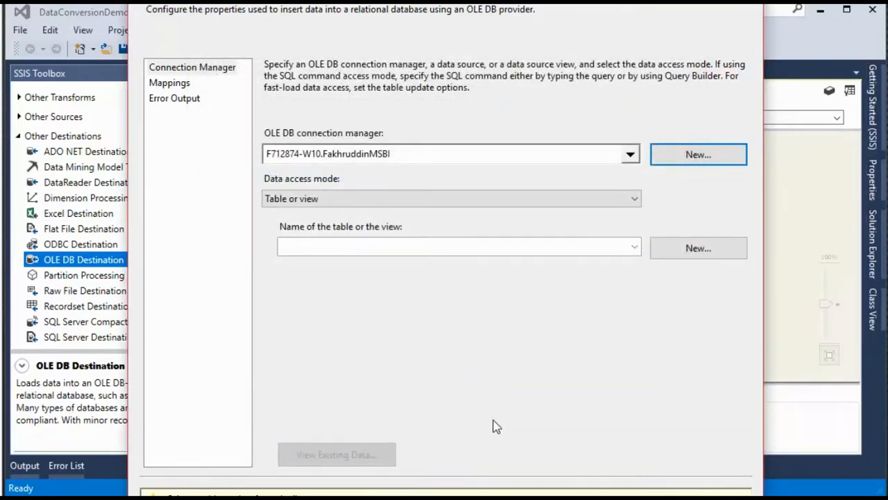
# Choose [dbo].[Customer] as the destination table and preview its existing data
pyautogui.click(635, 248)
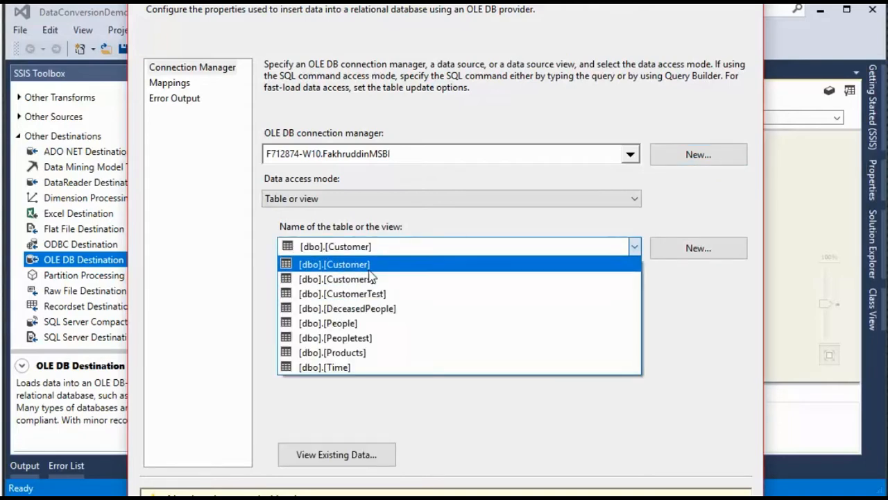
pyautogui.click(370, 266)
pyautogui.click(323, 457)
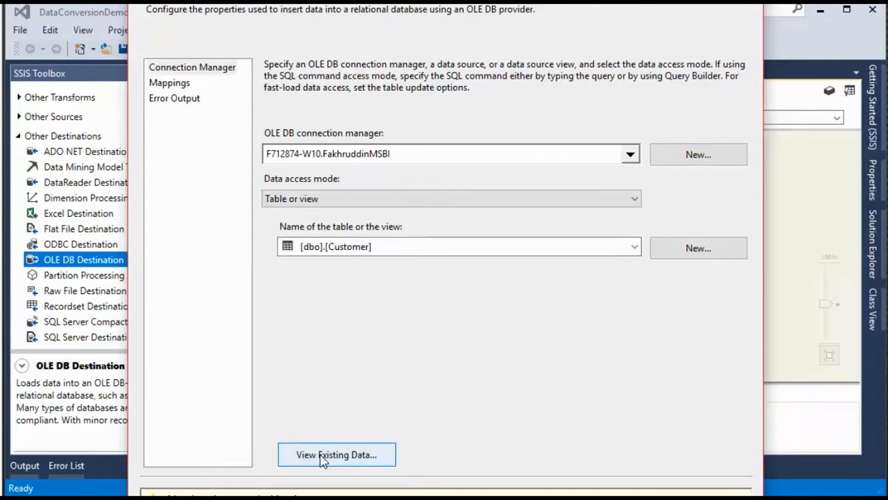
pyautogui.click(583, 425)
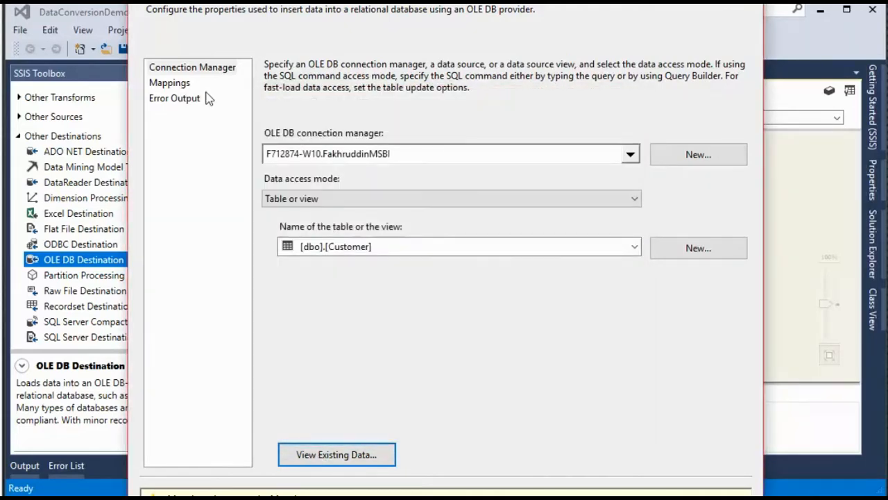
# Examine the destination's column mappings with both the input and destination column lists enlarged to full height
pyautogui.moveTo(262, 14); pyautogui.dragTo(267, 0)
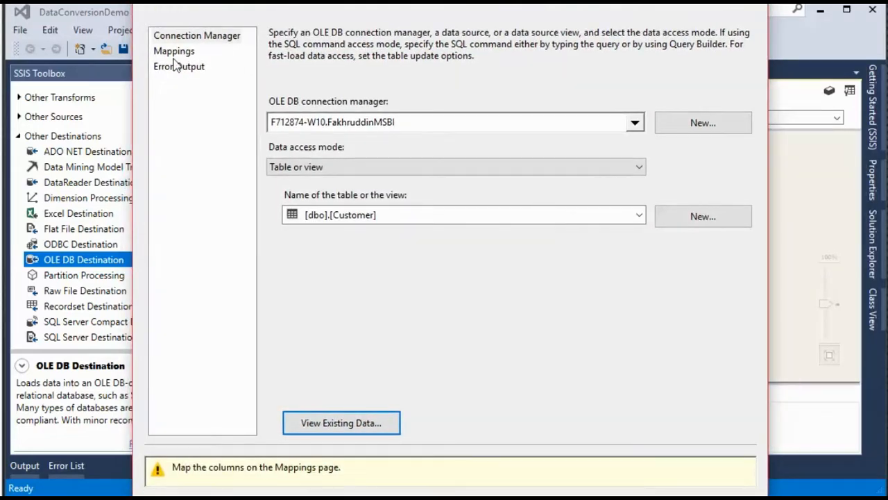
pyautogui.click(173, 55)
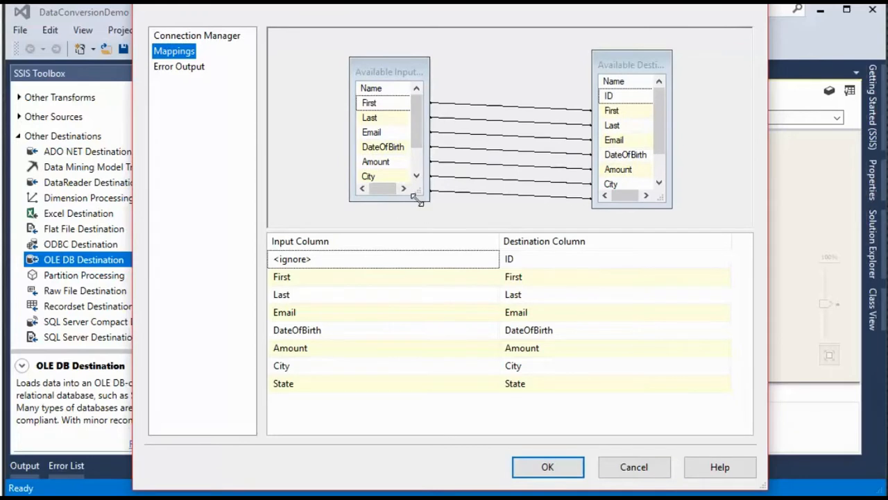
pyautogui.moveTo(416, 201); pyautogui.dragTo(416, 225)
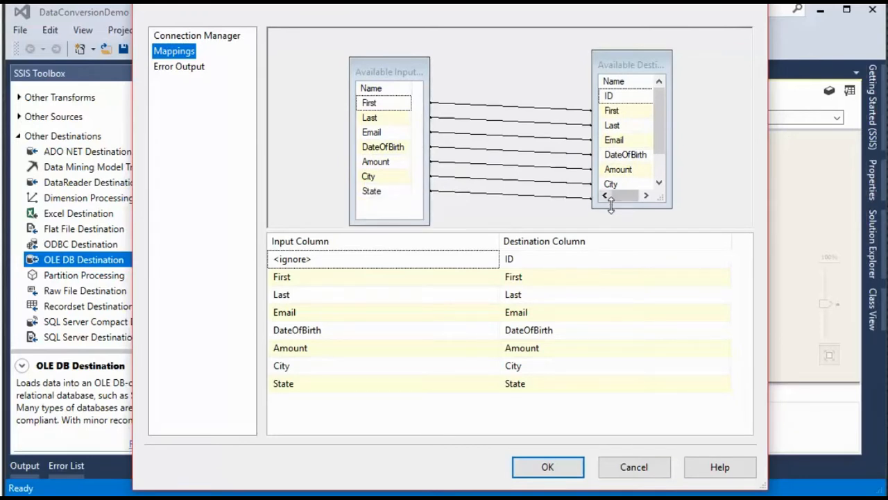
pyautogui.moveTo(611, 207); pyautogui.dragTo(611, 224)
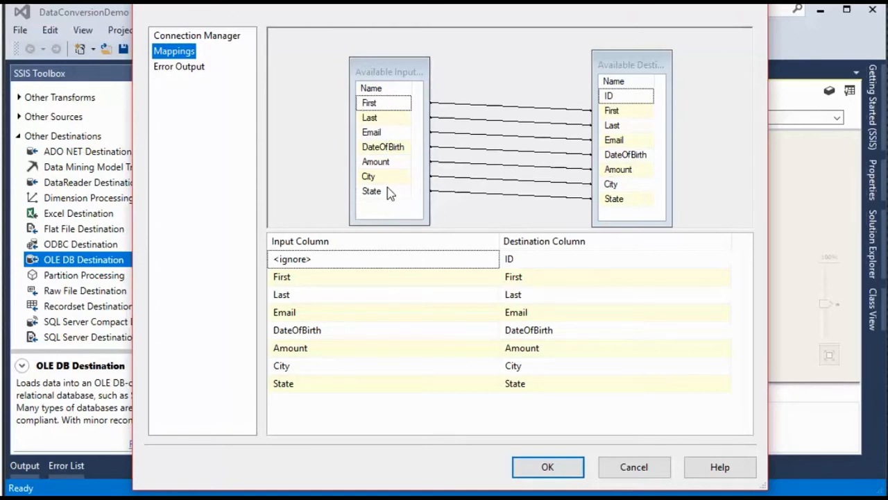
# Remove the State mapping, map the State input column to the State destination column again, and accept the destination settings
pyautogui.click(491, 195)
pyautogui.press('Delete')
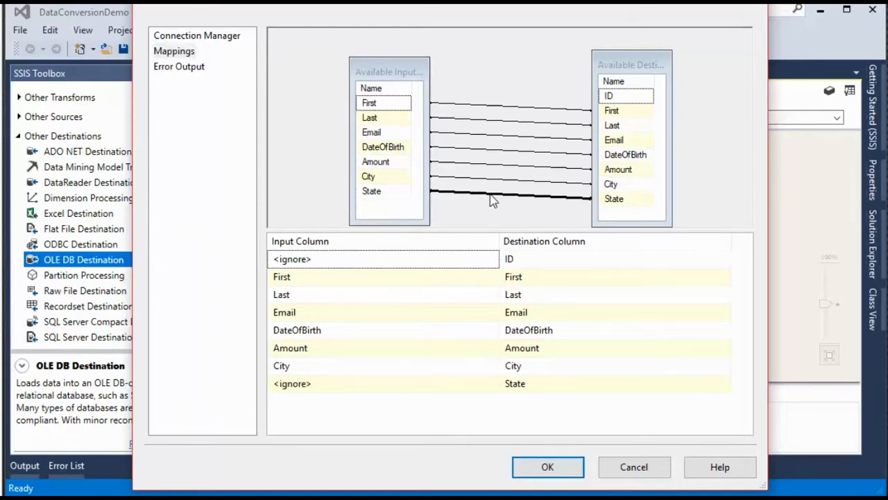
pyautogui.moveTo(392, 191); pyautogui.dragTo(616, 213)
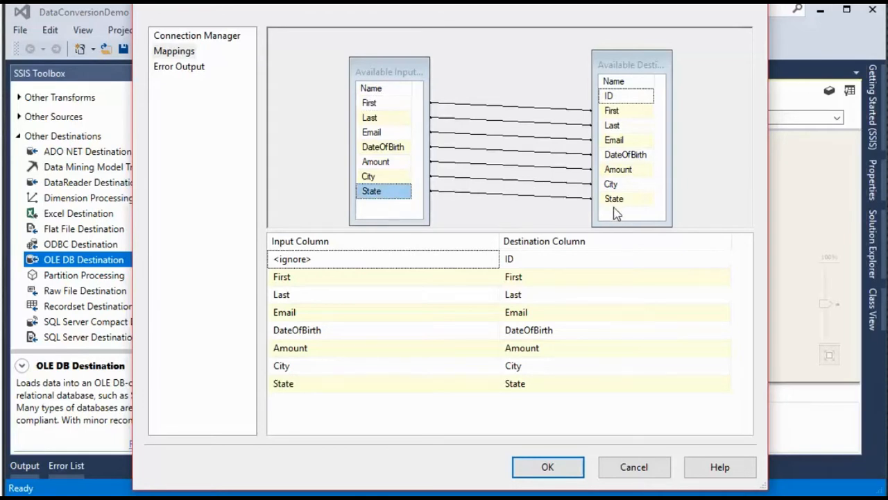
pyautogui.click(561, 472)
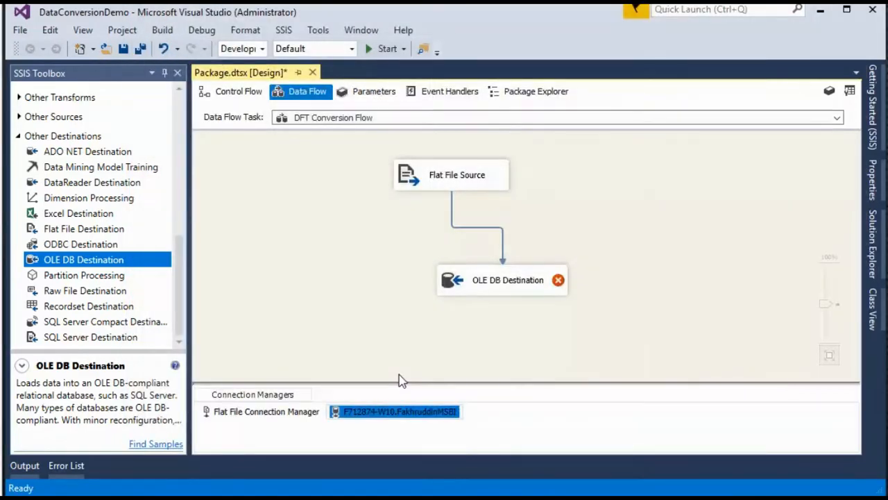
# Read the OLE DB Destination's error and examine the First and Last columns of Customers.csv in Notepad++
pyautogui.click(613, 310)
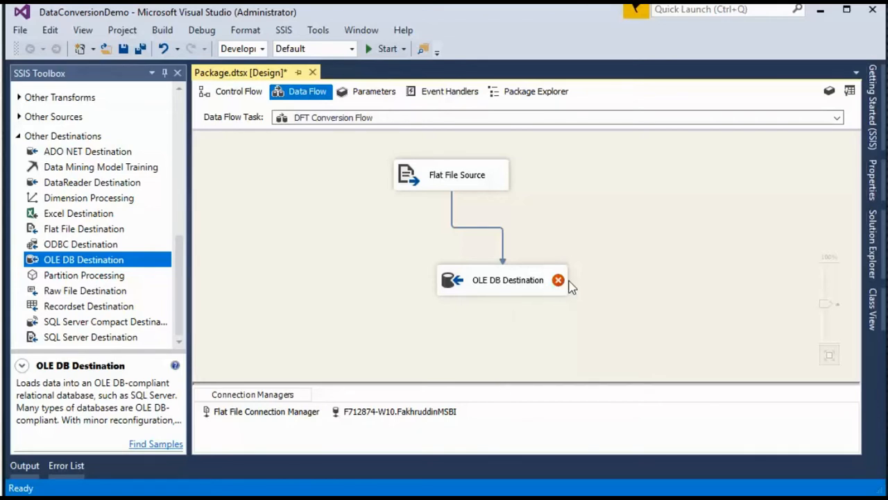
pyautogui.moveTo(478, 291)
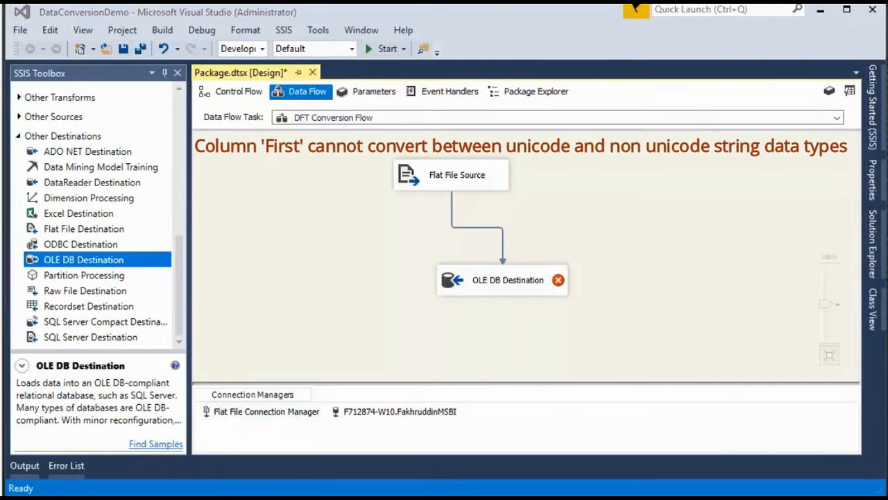
pyautogui.hotkey('alt', 'Tab')
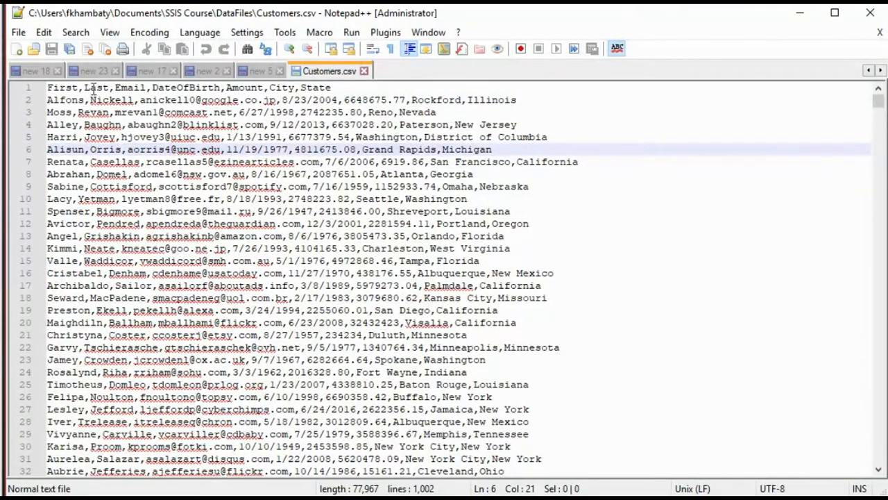
pyautogui.doubleClick(50, 101)
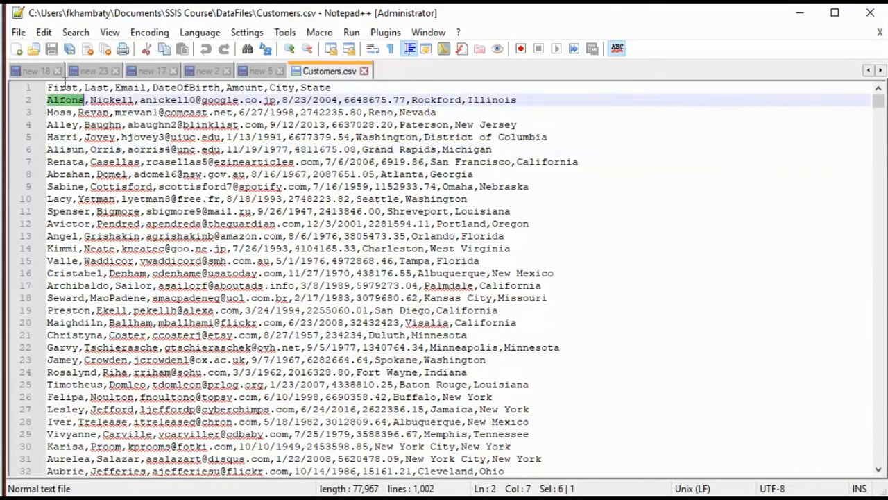
pyautogui.moveTo(48, 88); pyautogui.dragTo(134, 101)
pyautogui.click(110, 123)
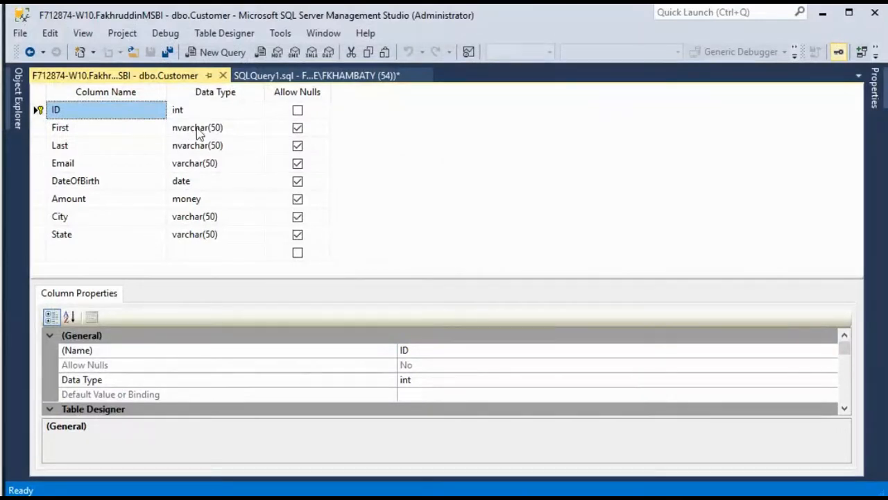
# Check the First column's data type in the dbo.Customer table design in SQL Server Management Studio and return to Visual Studio
pyautogui.click(231, 128)
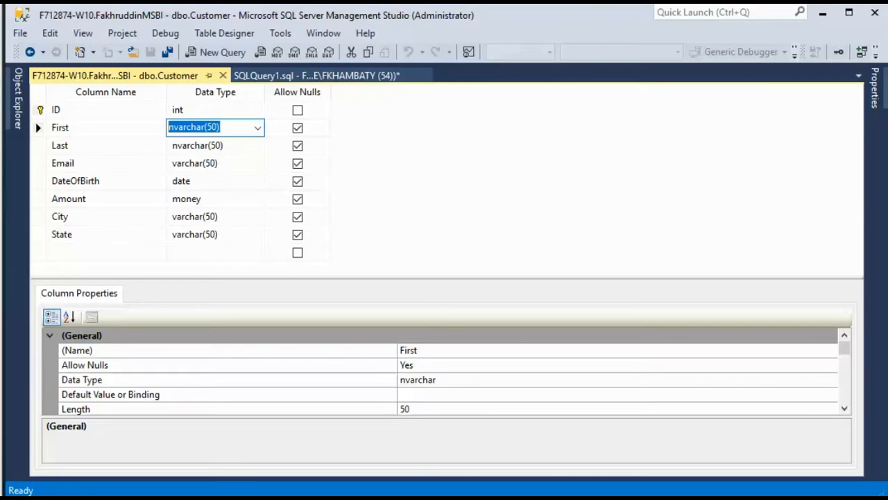
pyautogui.click(822, 12)
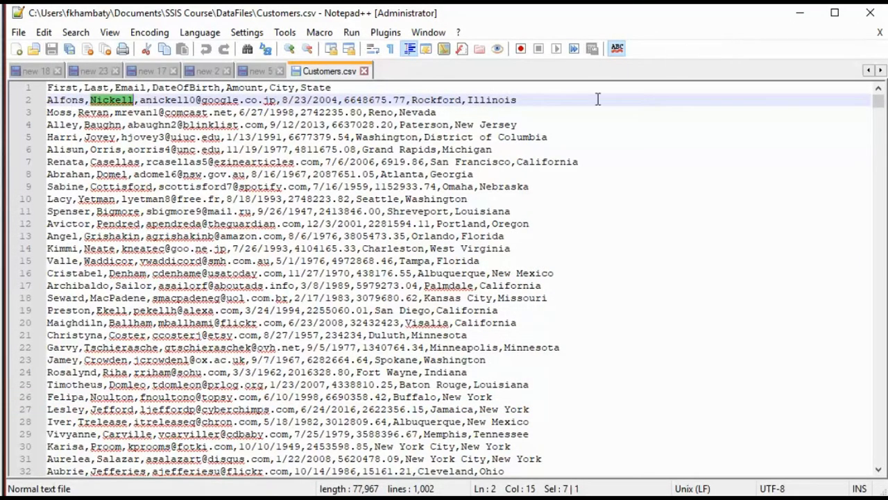
pyautogui.click(800, 12)
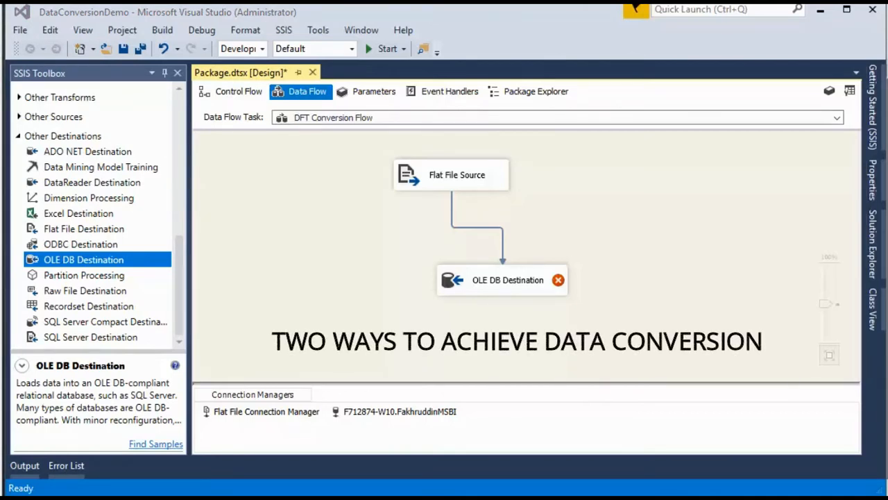
# Move the OLE DB Destination further below the Flat File Source and delete the path between them
pyautogui.moveTo(489, 294); pyautogui.dragTo(444, 335)
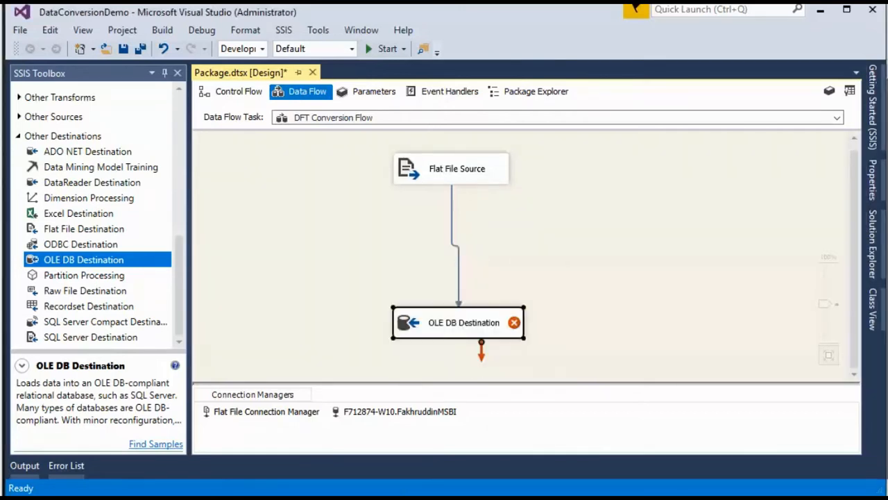
pyautogui.click(452, 238)
pyautogui.press('Delete')
# Add a Data Conversion transformation and align it between the Flat File Source and the OLE DB Destination
pyautogui.scroll(8, 45, 149)
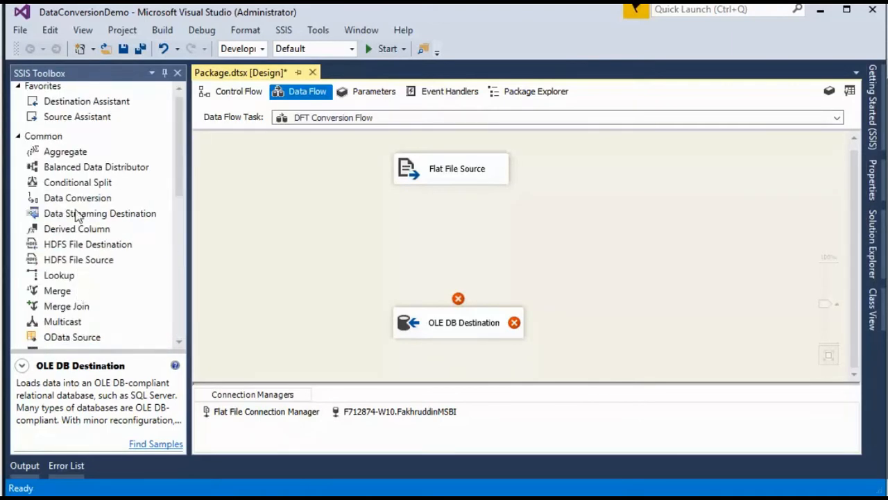
pyautogui.moveTo(73, 199); pyautogui.dragTo(431, 243)
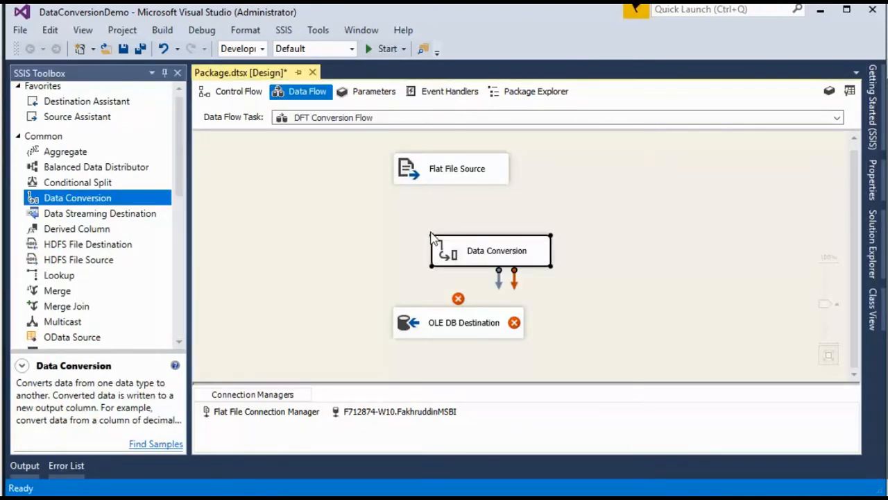
pyautogui.moveTo(483, 254); pyautogui.dragTo(448, 248)
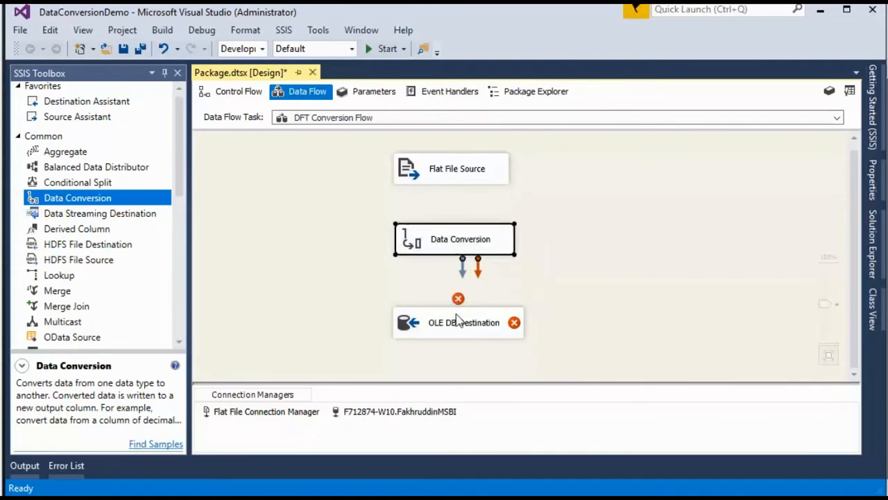
# Connect the Flat File Source's regular output to Data Conversion, and Data Conversion's regular output to the OLE DB Destination
pyautogui.click(457, 179)
pyautogui.moveTo(462, 201); pyautogui.dragTo(456, 239)
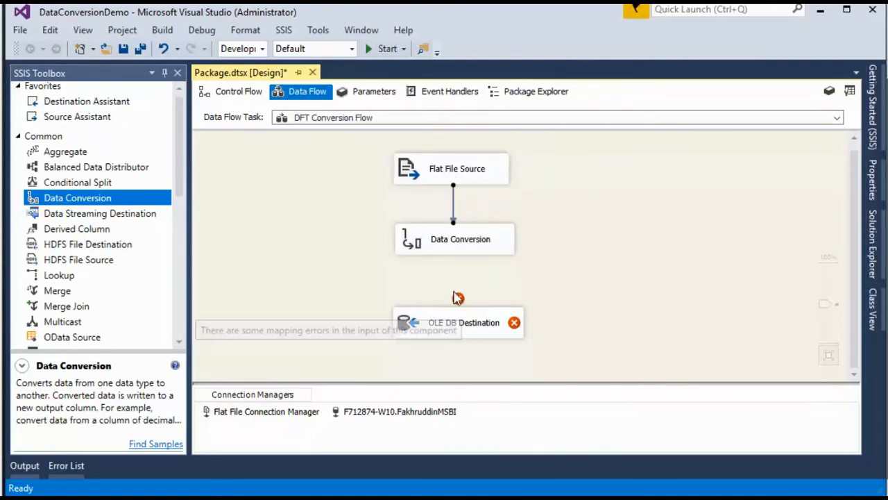
pyautogui.click(461, 248)
pyautogui.moveTo(463, 275); pyautogui.dragTo(463, 324)
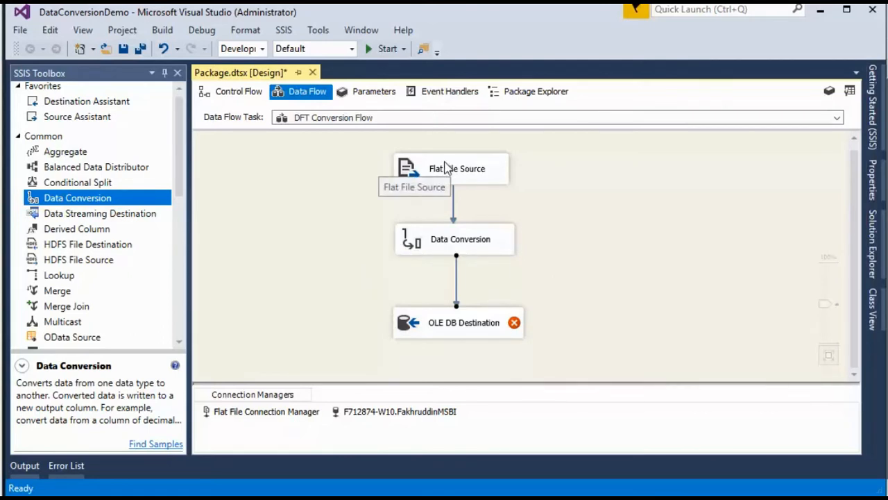
pyautogui.click(435, 241)
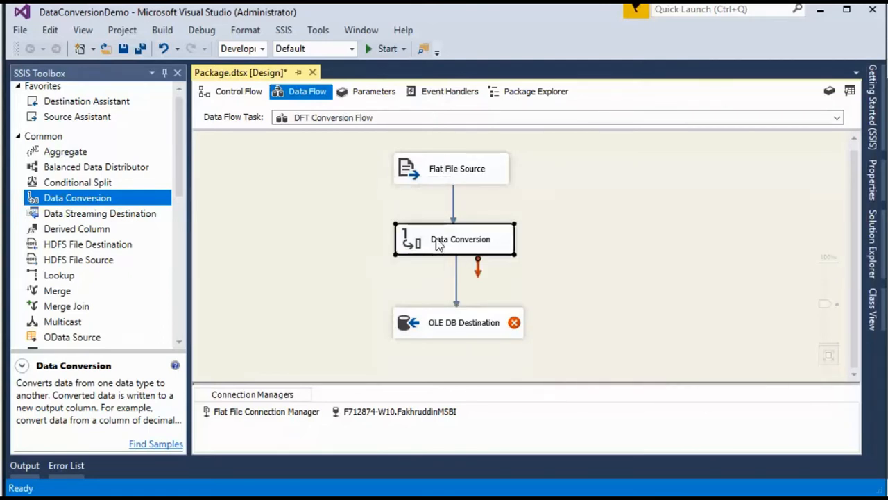
pyautogui.doubleClick(441, 323)
pyautogui.click(629, 494)
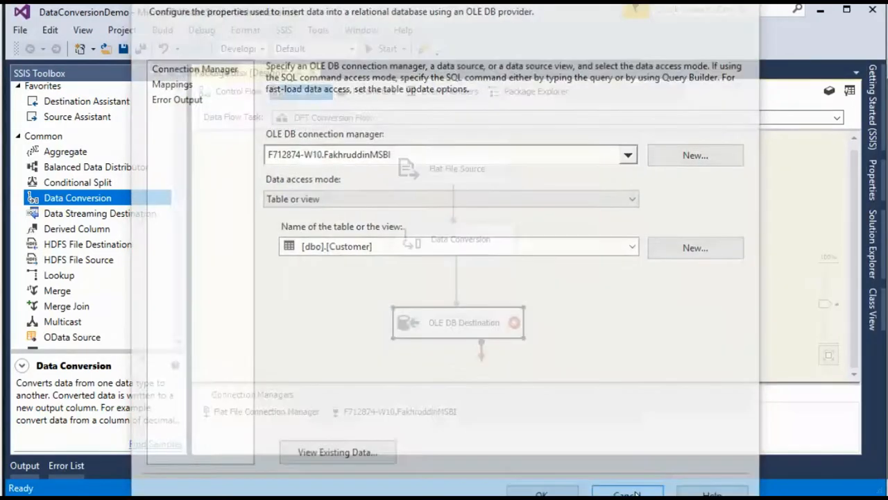
# Open the Data Conversion transformation for editing and include the First and Last input columns in the conversion
pyautogui.rightClick(472, 249)
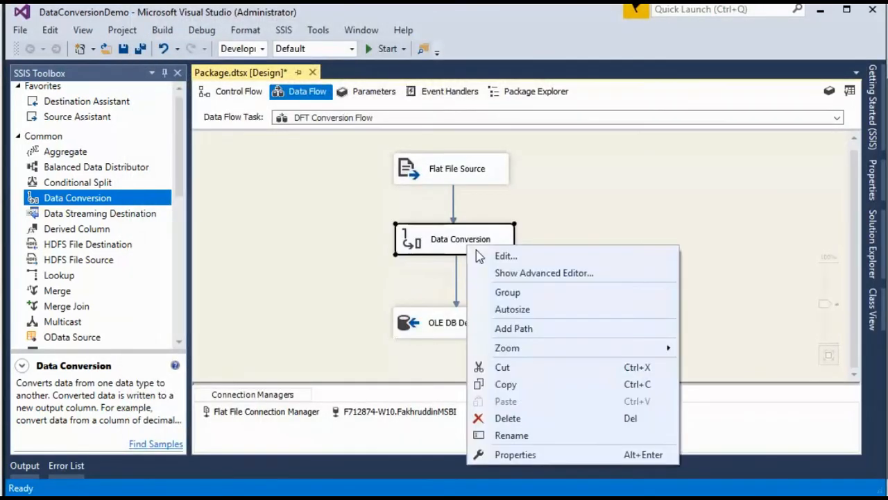
pyautogui.click(495, 257)
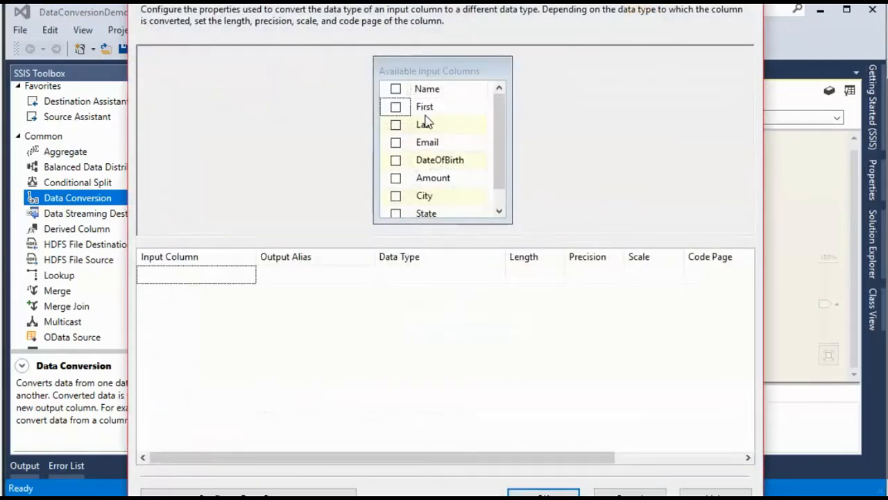
pyautogui.click(396, 107)
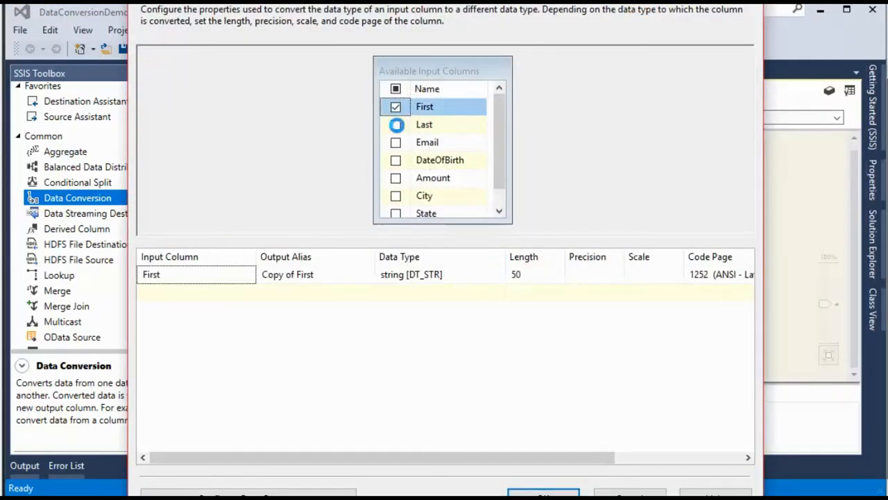
pyautogui.click(396, 124)
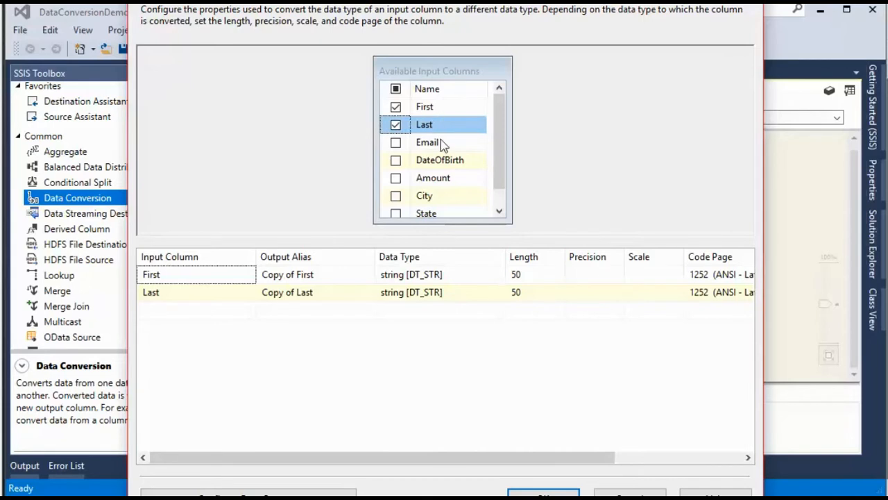
# Set the data type of both the First and Last conversions to Unicode string [DT_WSTR] and accept the Data Conversion settings
pyautogui.click(472, 276)
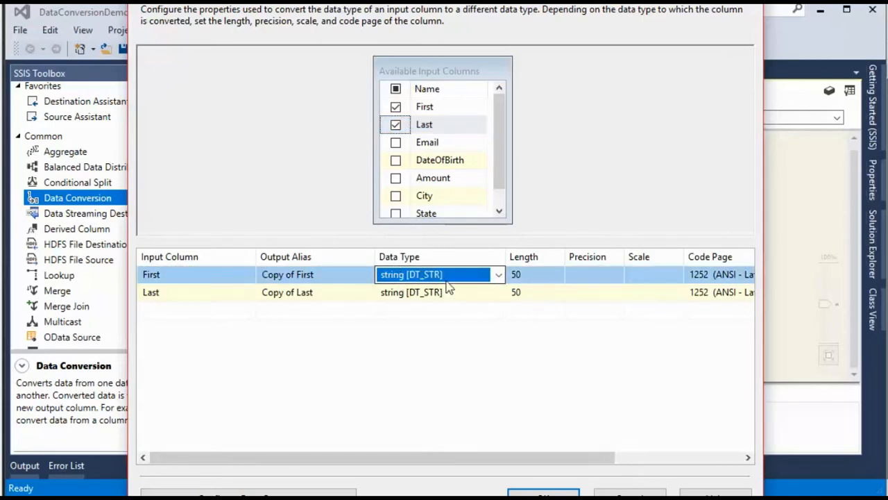
pyautogui.click(498, 275)
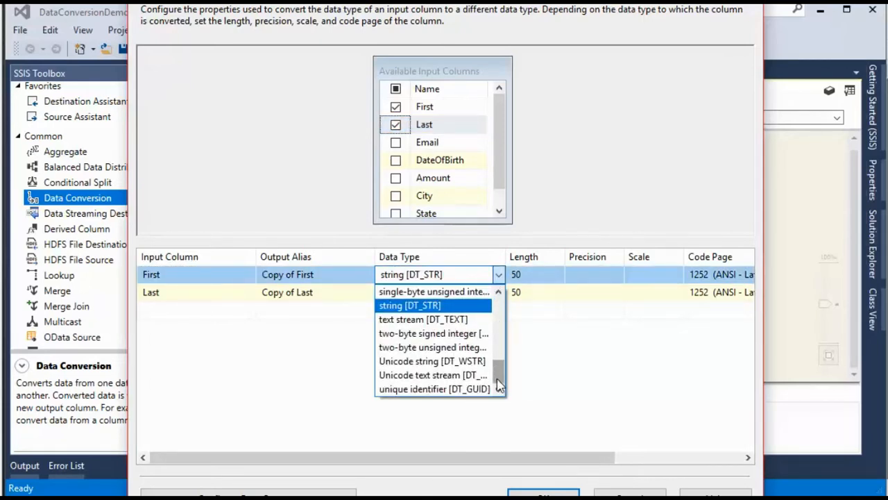
pyautogui.click(458, 361)
pyautogui.click(506, 293)
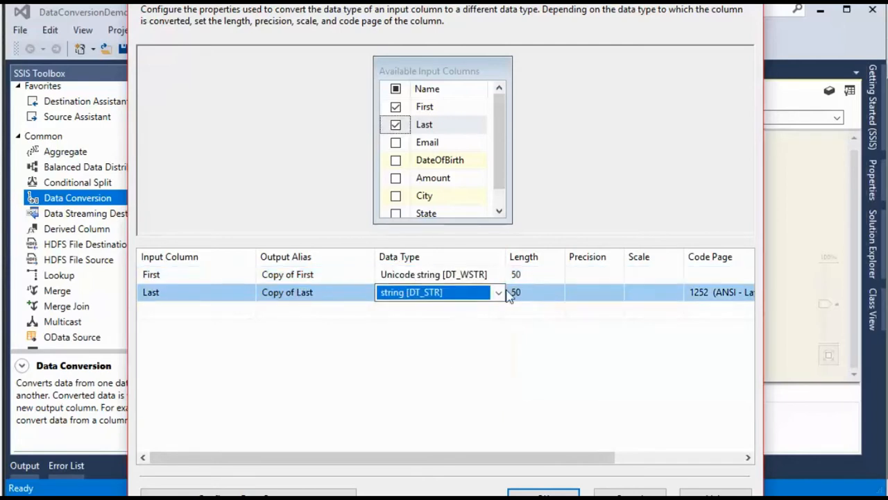
pyautogui.click(499, 292)
pyautogui.click(434, 377)
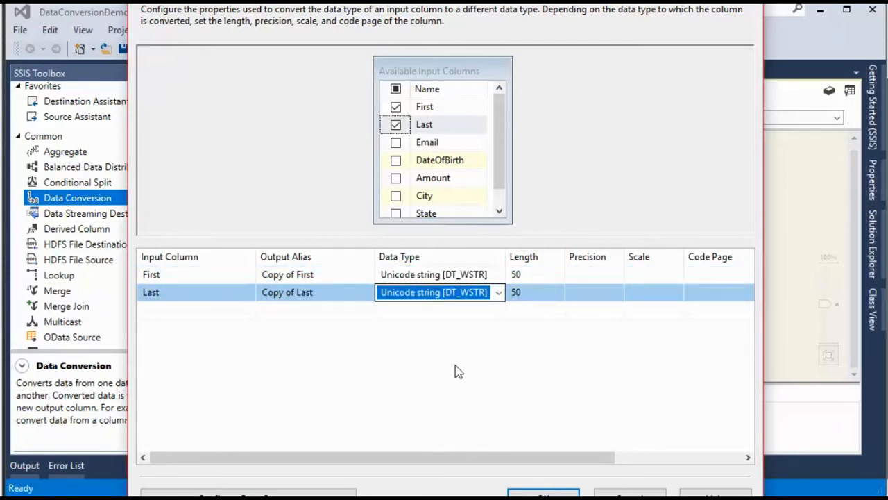
pyautogui.click(535, 493)
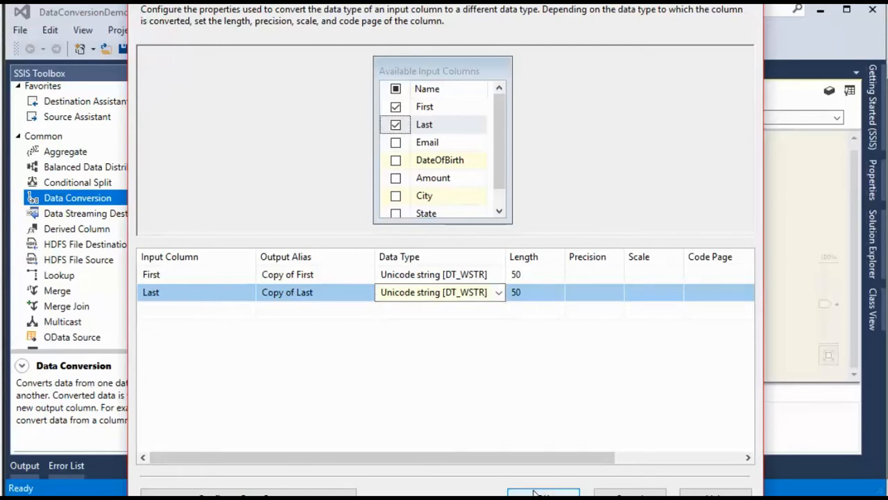
# Open the OLE DB Destination's column mappings and enlarge and align the input and destination column lists to show every column
pyautogui.click(463, 332)
pyautogui.rightClick(465, 333)
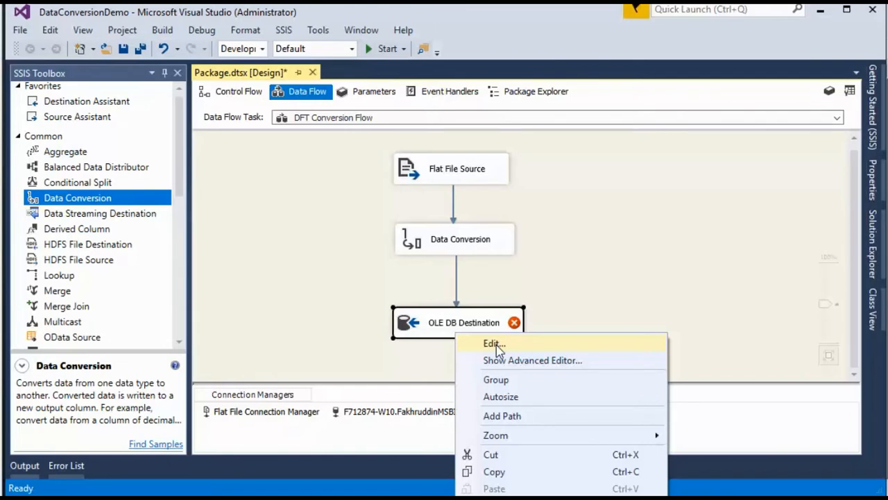
pyautogui.click(494, 344)
pyautogui.click(167, 83)
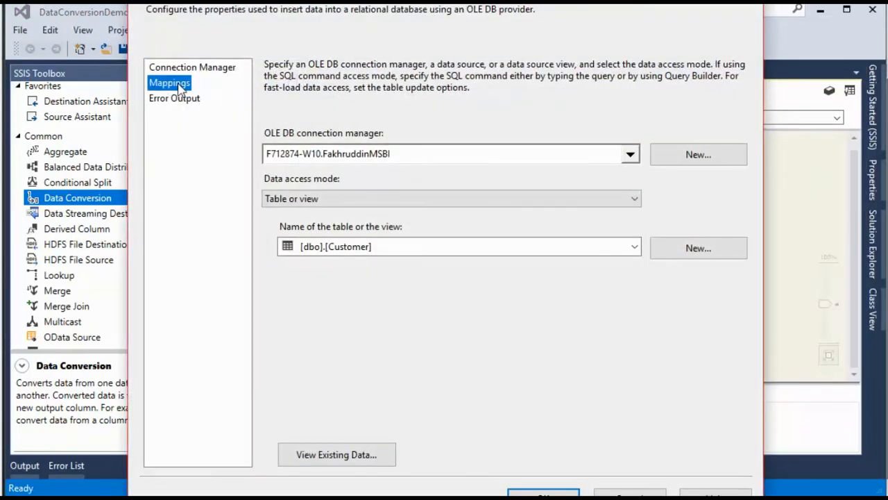
pyautogui.moveTo(385, 246); pyautogui.dragTo(385, 259)
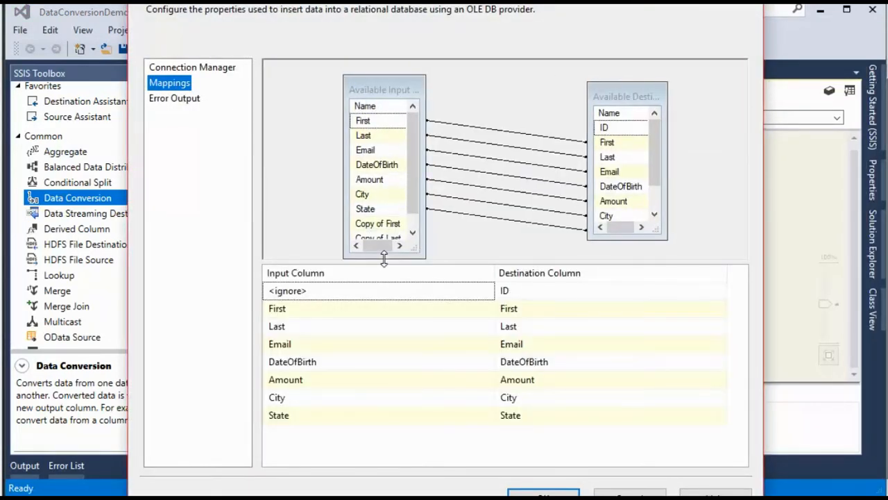
pyautogui.moveTo(381, 86); pyautogui.dragTo(386, 73)
pyautogui.moveTo(396, 247); pyautogui.dragTo(396, 261)
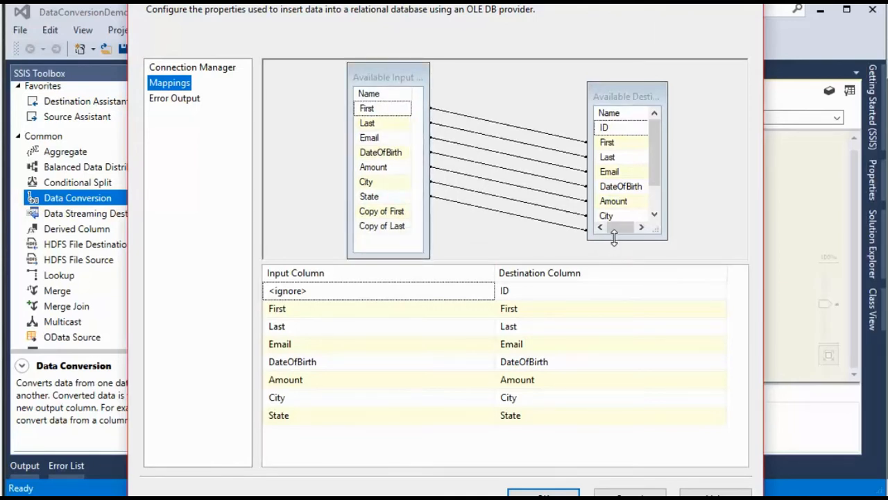
pyautogui.moveTo(614, 238); pyautogui.dragTo(620, 256)
pyautogui.moveTo(620, 90); pyautogui.dragTo(623, 67)
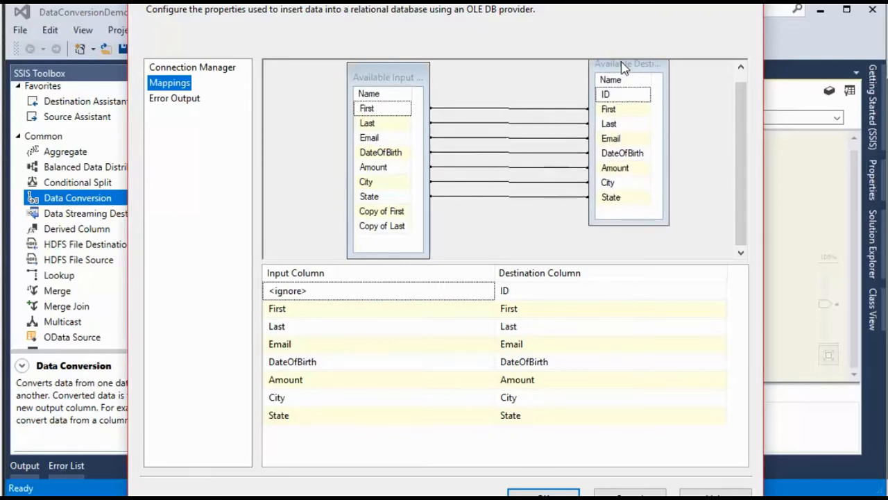
# Delete the existing mappings from input columns First and Last to the destination columns First and Last
pyautogui.click(467, 110)
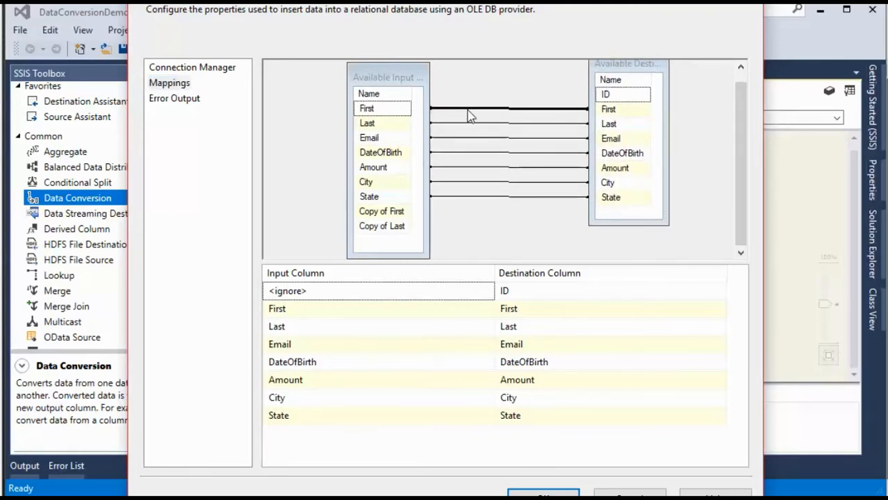
pyautogui.rightClick(469, 113)
pyautogui.click(476, 133)
pyautogui.rightClick(481, 125)
pyautogui.click(512, 150)
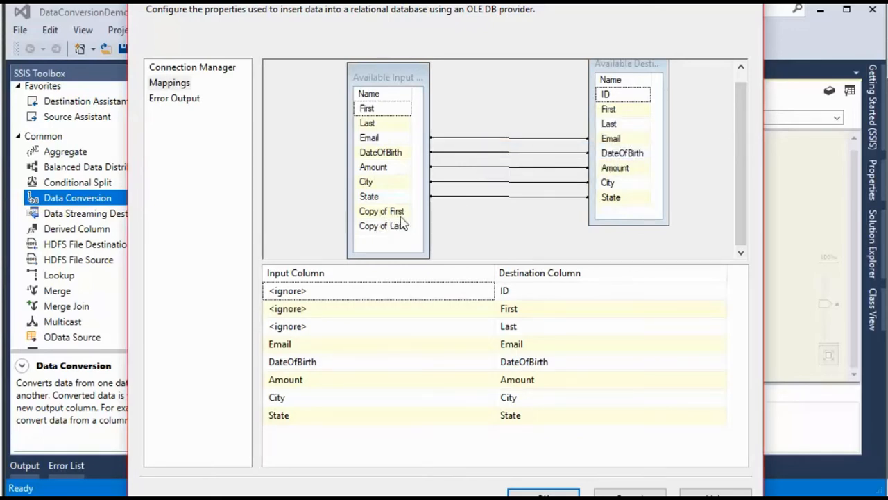
# Map Copy of First to destination column First and Copy of Last to Last, and accept the OLE DB Destination settings
pyautogui.moveTo(401, 222)
pyautogui.moveTo(401, 215); pyautogui.dragTo(605, 113)
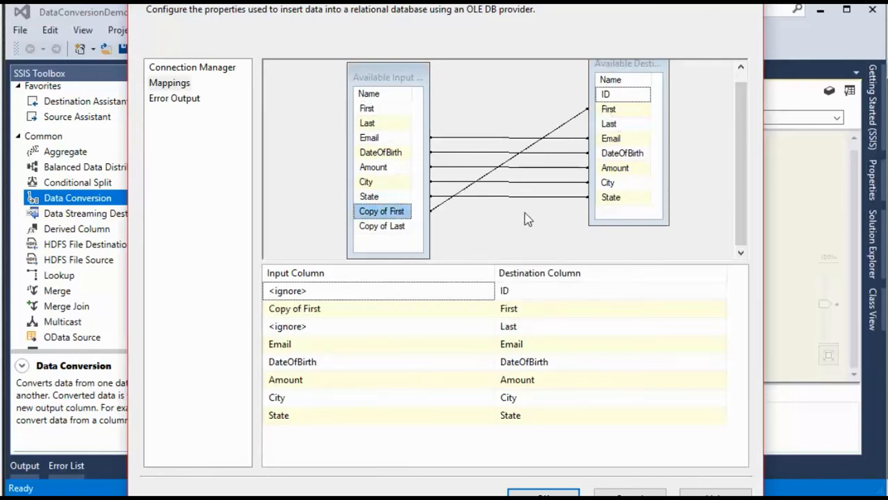
pyautogui.moveTo(408, 227); pyautogui.dragTo(610, 123)
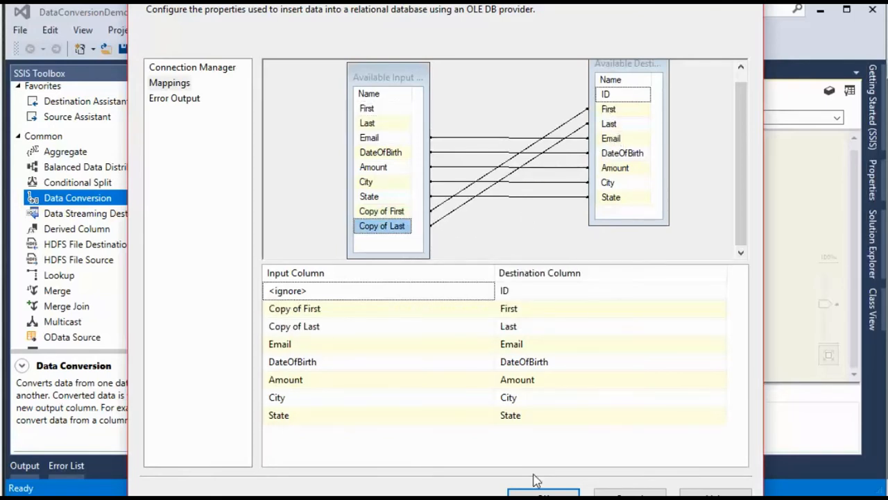
pyautogui.click(536, 494)
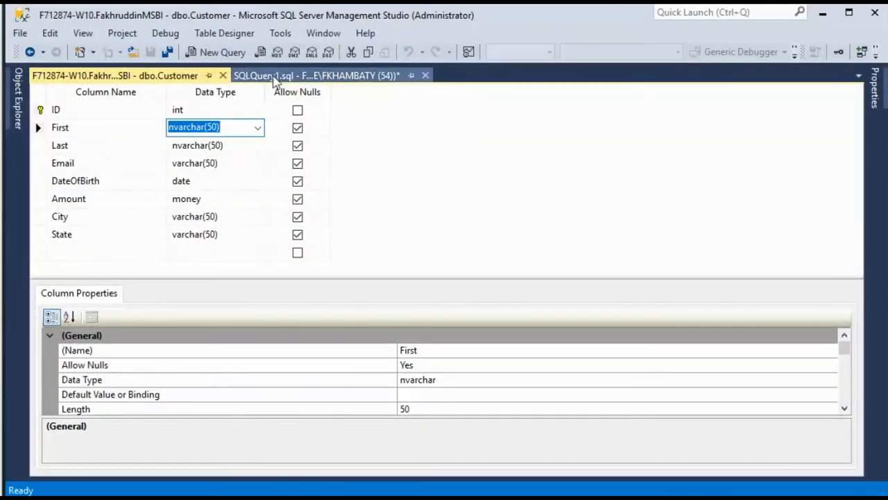
# Query the Customer table in SQL Server Management Studio and review the Customers.csv source file in Notepad++ before the load
pyautogui.click(249, 94)
pyautogui.click(204, 171)
pyautogui.click(224, 71)
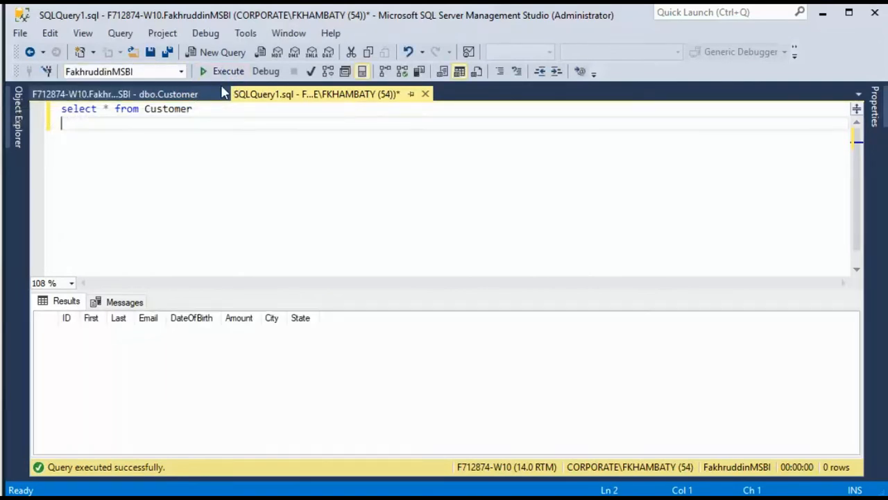
pyautogui.click(822, 12)
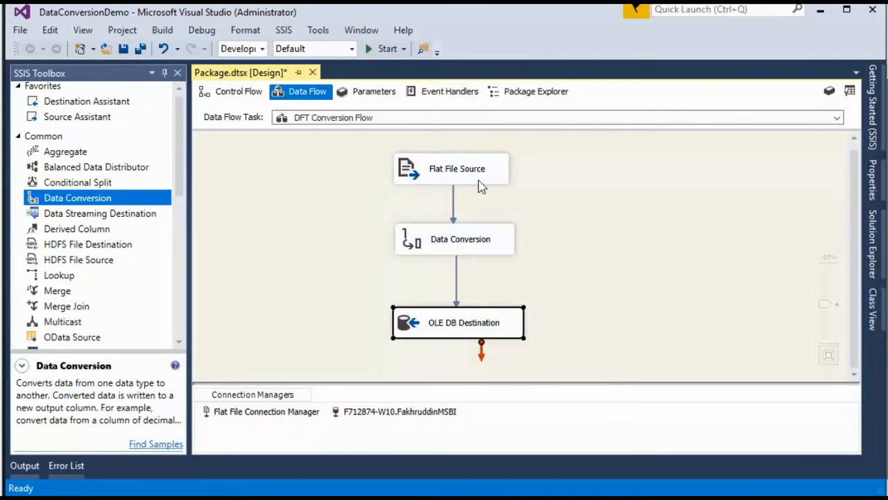
pyautogui.hotkey('alt', 'Tab')
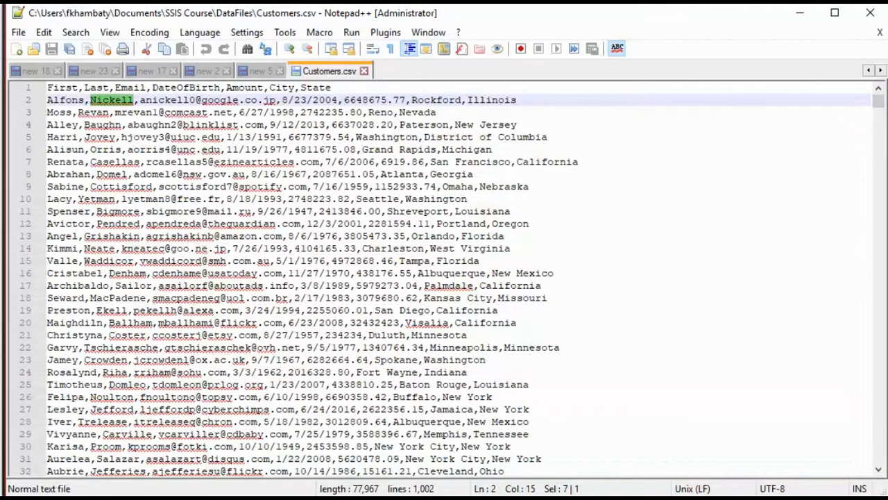
pyautogui.hotkey('alt', 'Tab')
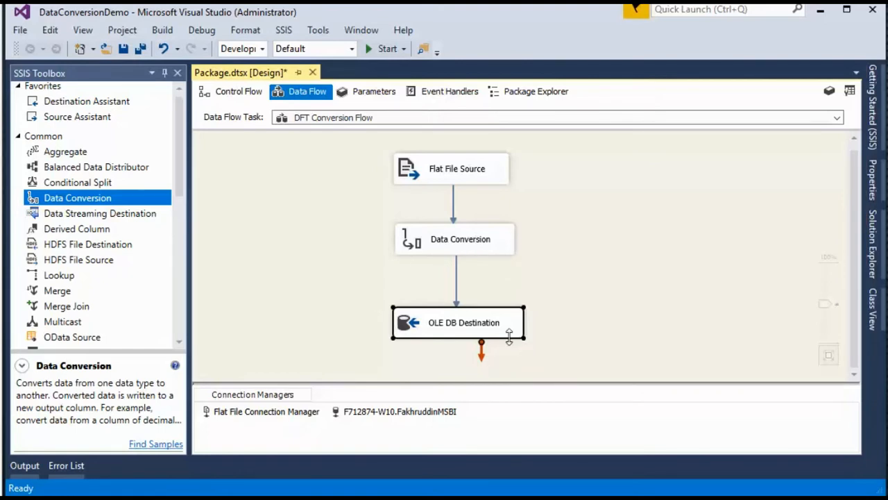
# Run the package in Visual Studio and rerun the Customer table query in SQL Server Management Studio to check the load
pyautogui.click(367, 52)
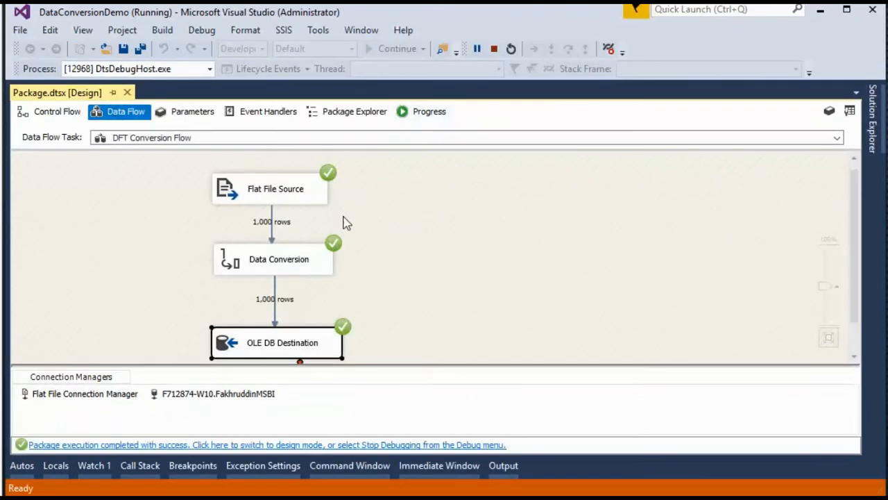
pyautogui.scroll(-2, 346, 307)
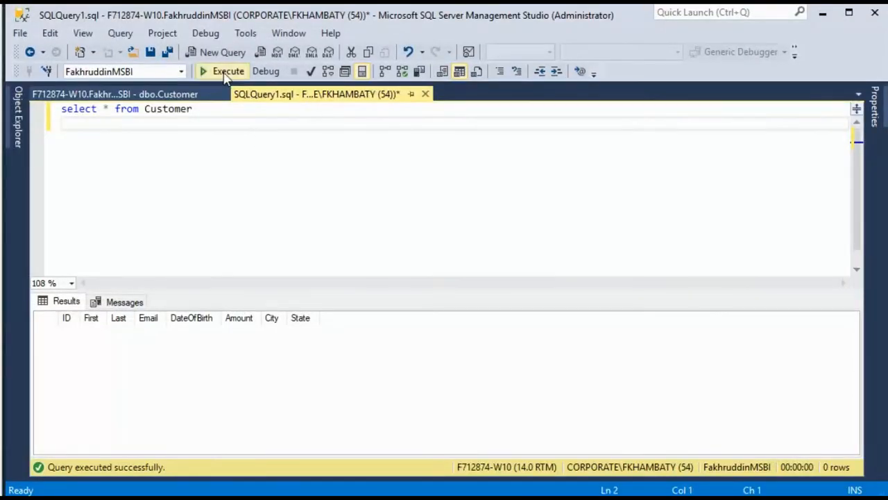
pyautogui.click(223, 71)
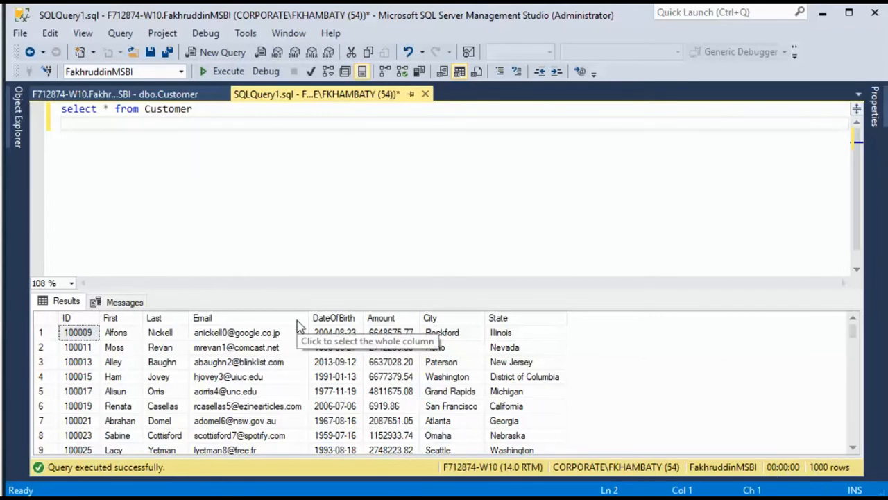
pyautogui.click(823, 13)
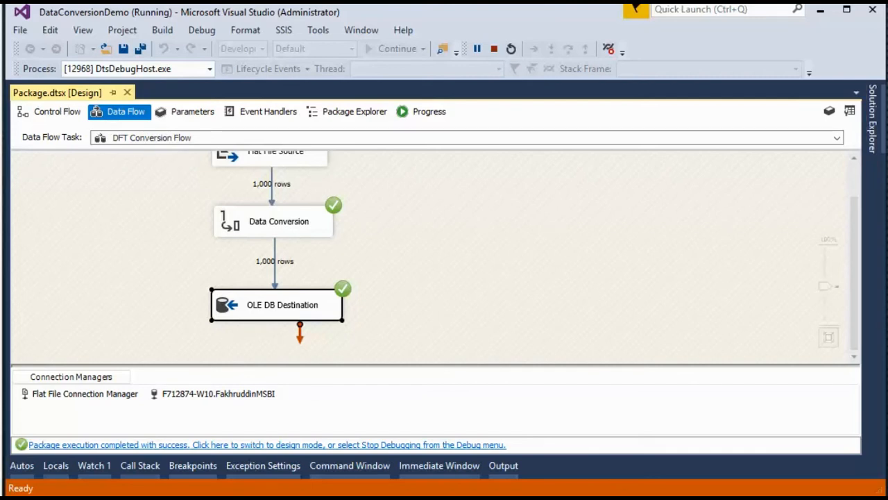
# Stop debugging in Visual Studio and delete the Data Conversion transformation from the data flow
pyautogui.click(495, 52)
pyautogui.click(467, 243)
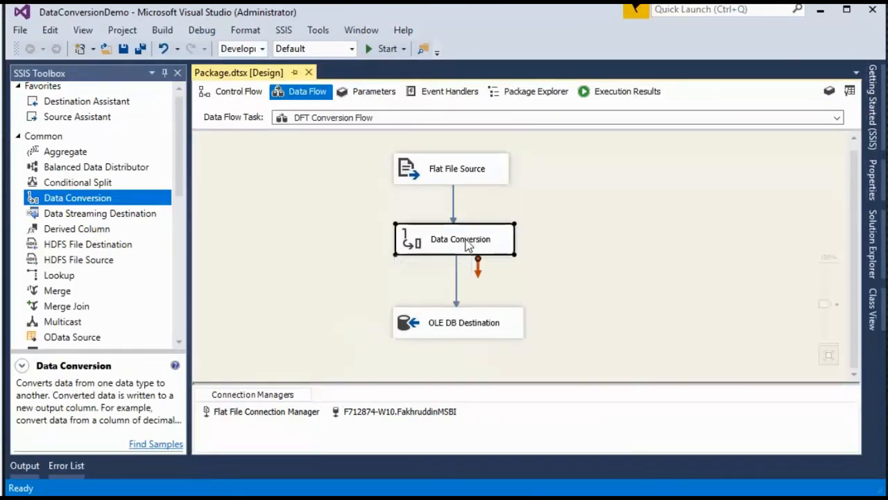
pyautogui.press('Delete')
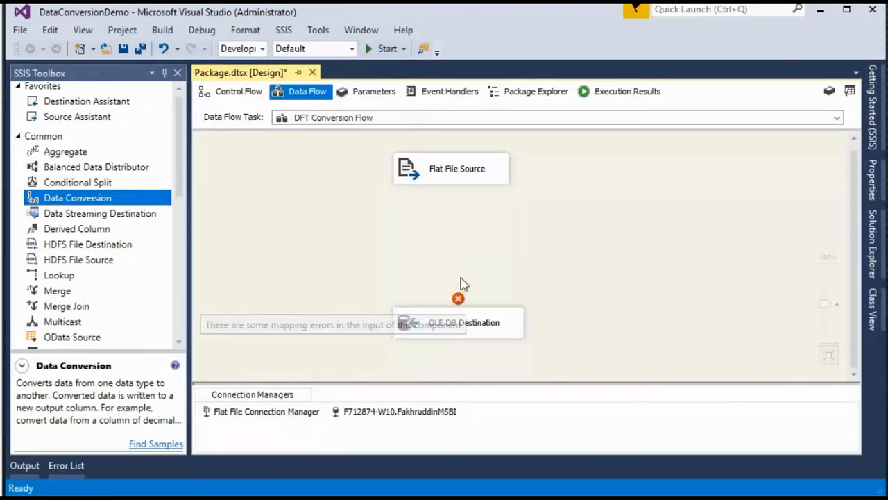
# Move the Flat File Source and OLE DB Destination closer together and connect the source's regular output directly to the destination
pyautogui.moveTo(453, 180); pyautogui.dragTo(406, 185)
pyautogui.moveTo(435, 324); pyautogui.dragTo(383, 298)
pyautogui.click(389, 179)
pyautogui.moveTo(410, 207); pyautogui.dragTo(403, 297)
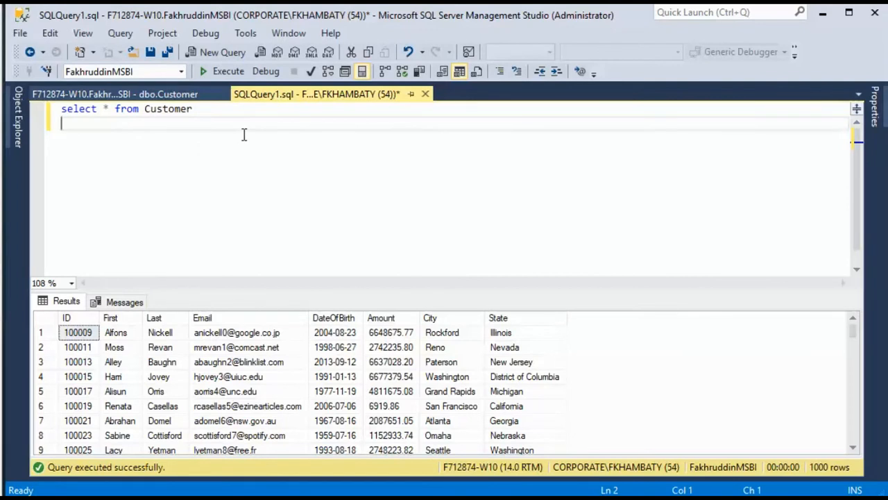
# In SQL Server Management Studio, run "truncate table Customer", remove that statement, and rerun the select query on Customer
pyautogui.write('truncate table Customer')
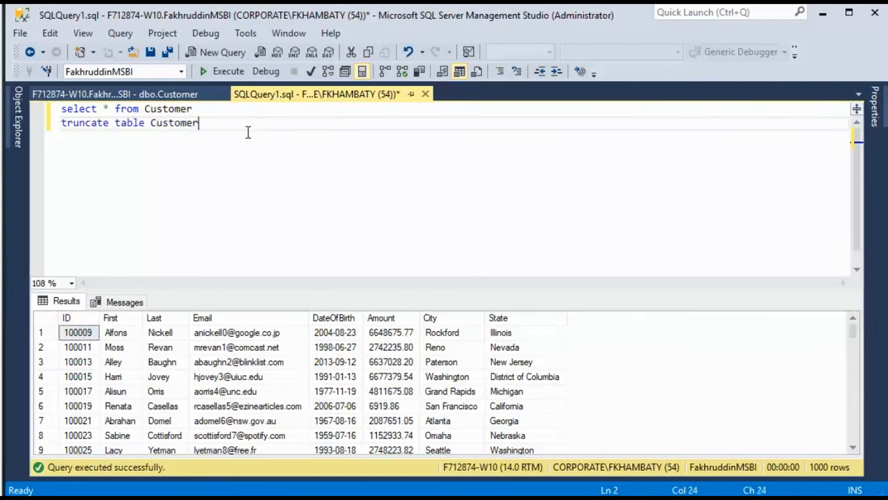
pyautogui.hotkey('shift', 'Home')
pyautogui.press('F5')
pyautogui.press('Delete')
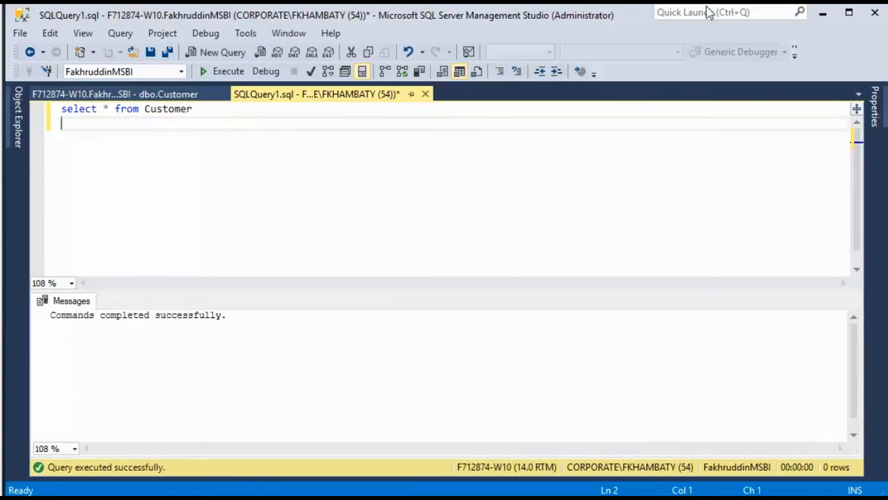
pyautogui.click(223, 70)
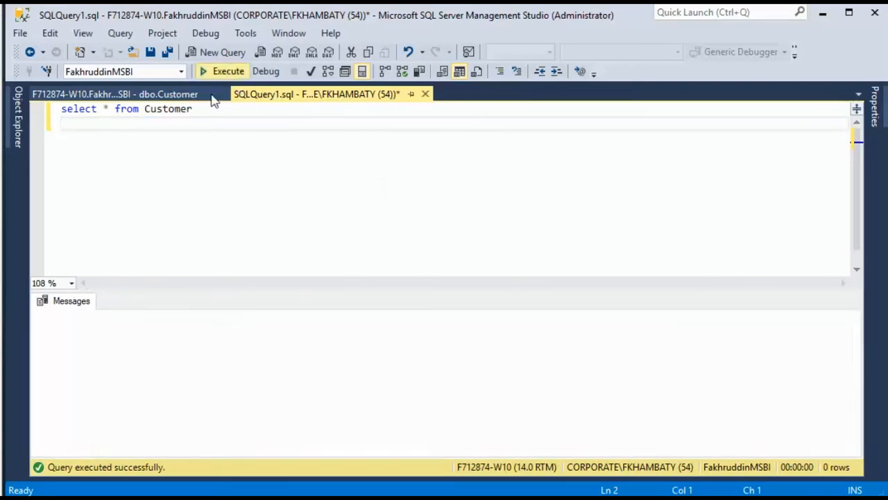
pyautogui.click(823, 13)
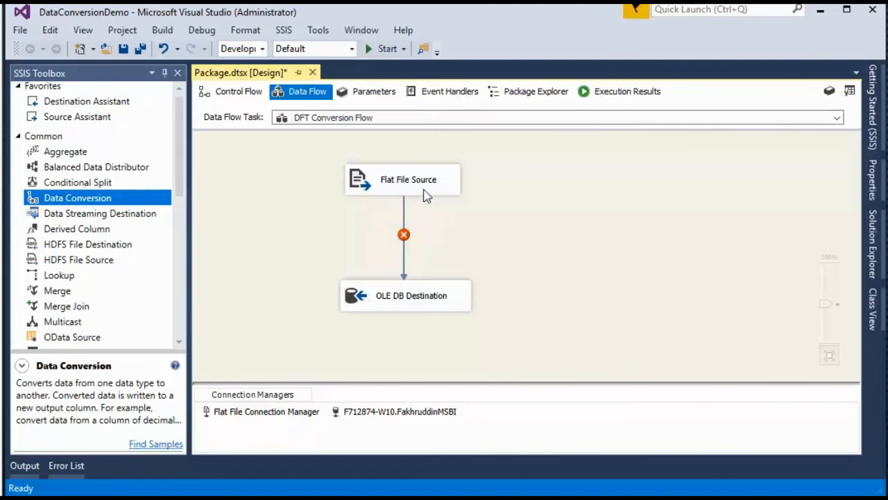
# In the OLE DB Destination's mappings, replace the Copy of First and Copy of Last mappings with input columns First and Last, and accept
pyautogui.rightClick(401, 307)
pyautogui.click(448, 313)
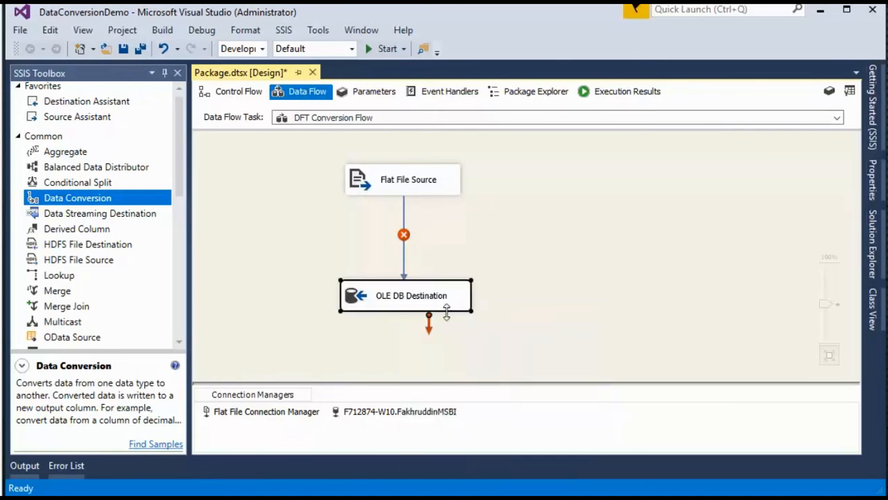
pyautogui.click(170, 83)
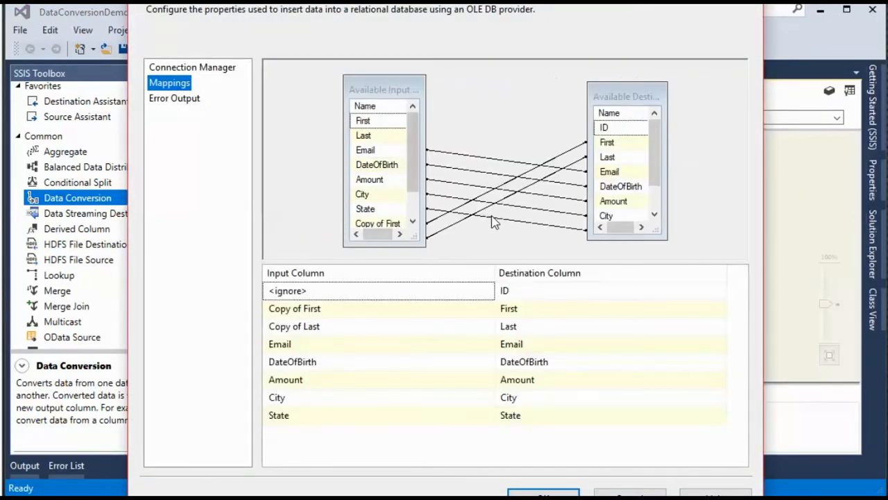
pyautogui.click(452, 233)
pyautogui.press('Delete')
pyautogui.click(434, 222)
pyautogui.press('Delete')
pyautogui.moveTo(375, 124); pyautogui.dragTo(606, 143)
pyautogui.moveTo(374, 136); pyautogui.dragTo(607, 158)
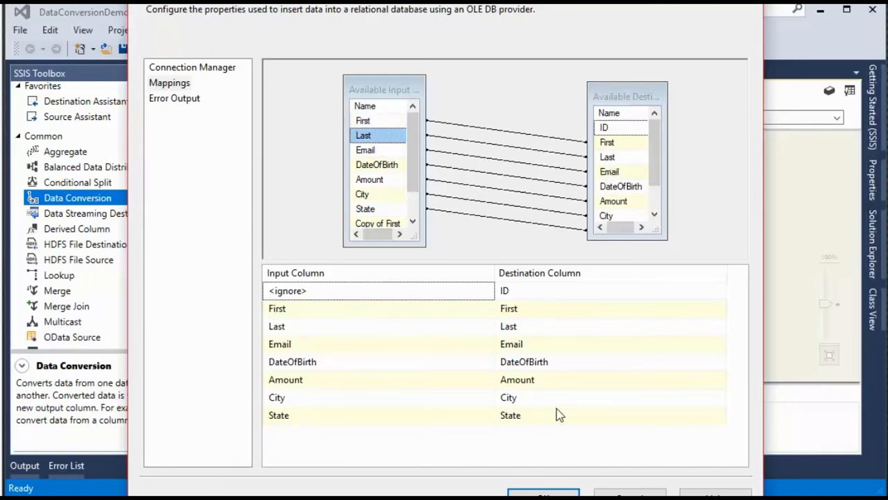
pyautogui.click(543, 489)
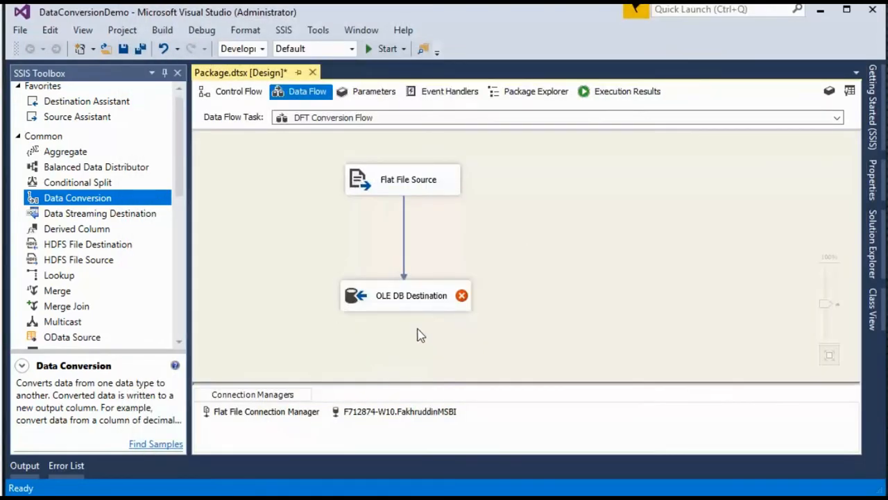
# Open the Flat File Source's advanced editor and expand its output columns under the input and output properties
pyautogui.moveTo(425, 309)
pyautogui.rightClick(413, 192)
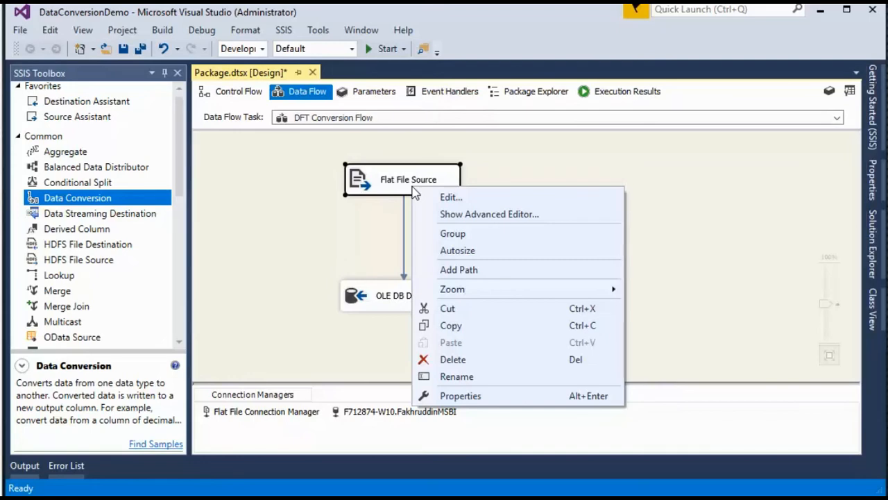
pyautogui.click(451, 215)
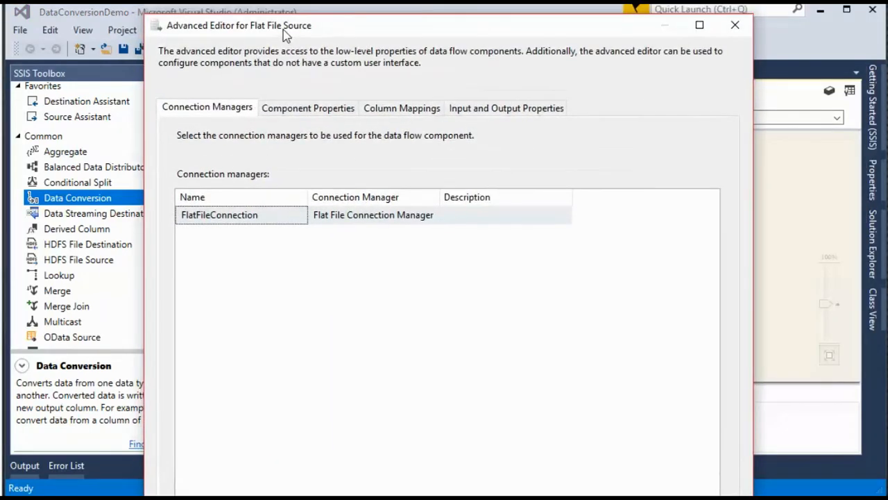
pyautogui.click(293, 122)
pyautogui.click(400, 119)
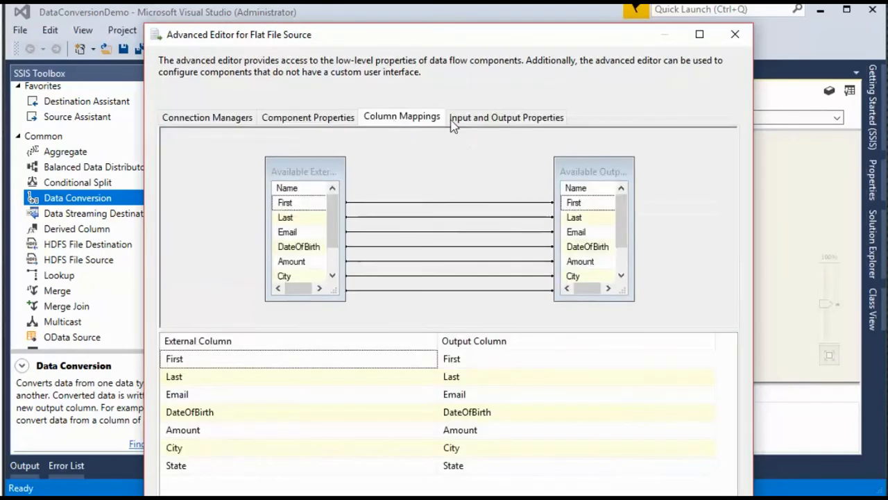
pyautogui.click(476, 121)
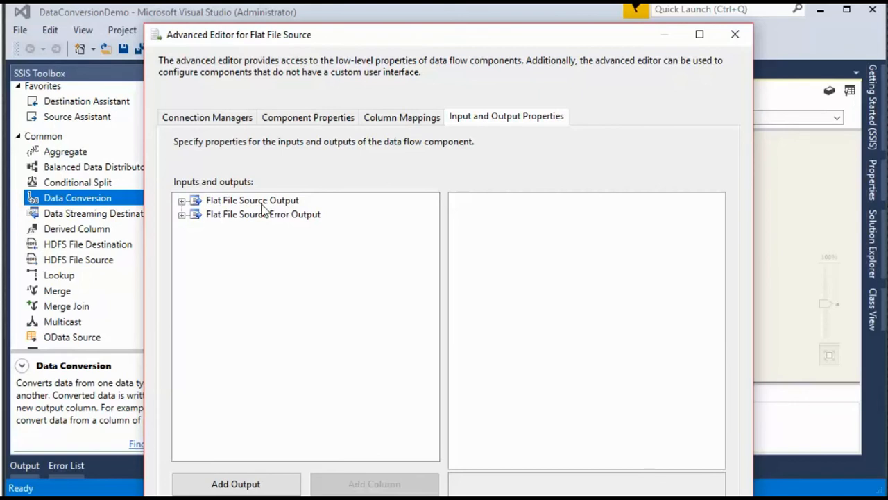
pyautogui.click(182, 201)
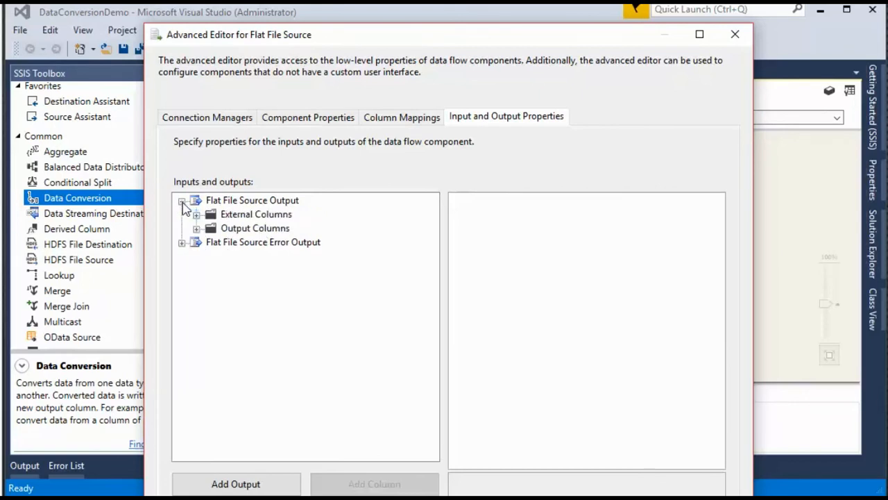
pyautogui.click(237, 229)
pyautogui.click(197, 229)
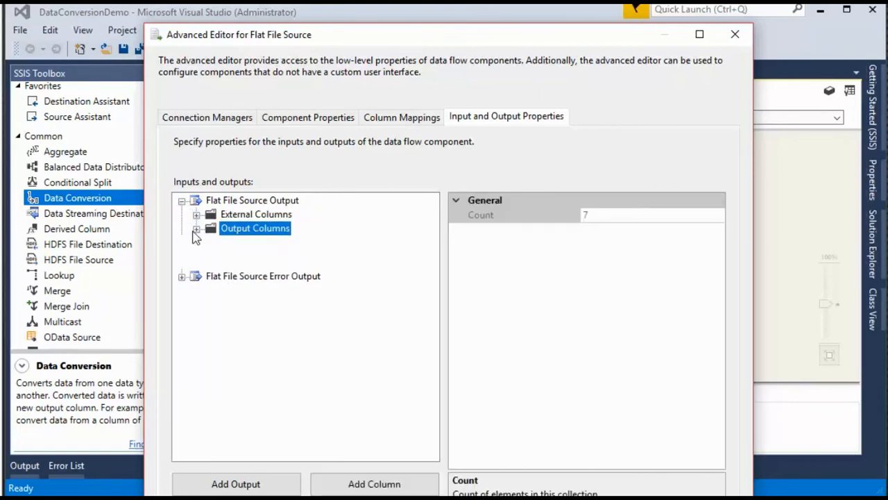
# Set the data type of the First output column to Unicode string [DT_WSTR]
pyautogui.click(243, 242)
pyautogui.click(244, 256)
pyautogui.click(243, 242)
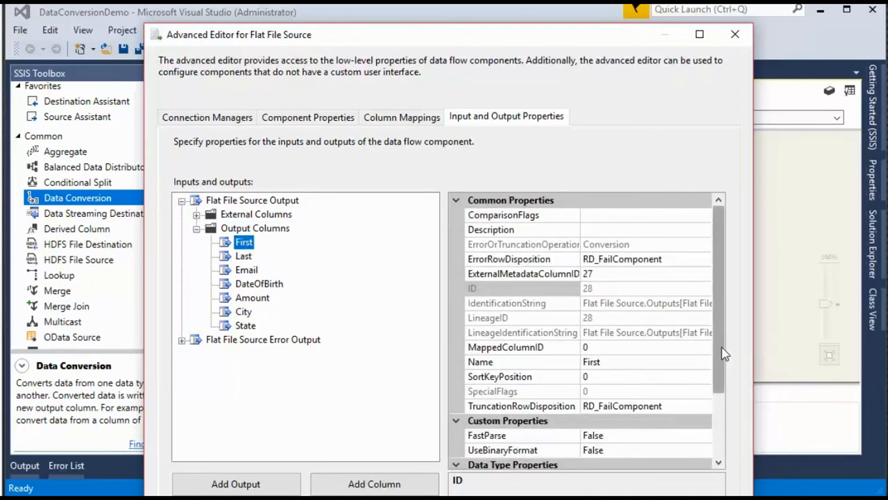
pyautogui.moveTo(719, 353); pyautogui.dragTo(722, 437)
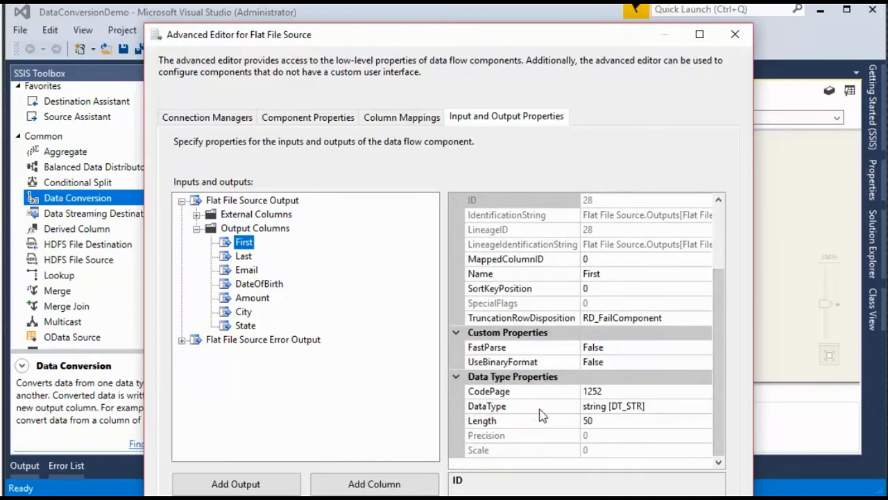
pyautogui.click(690, 405)
pyautogui.click(704, 406)
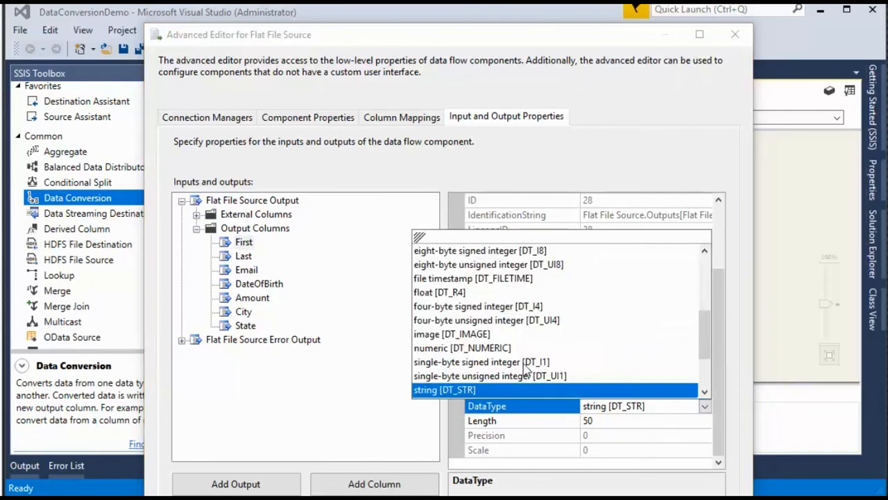
pyautogui.scroll(-1, 500, 362)
pyautogui.scroll(-1, 494, 371)
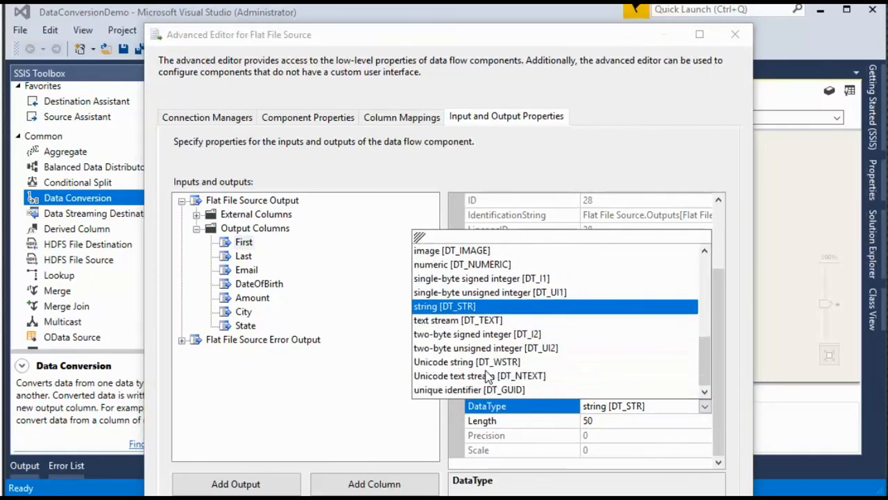
pyautogui.click(451, 372)
# Set the Last output column's data type to Unicode string [DT_WSTR] and accept the Flat File Source changes
pyautogui.click(242, 256)
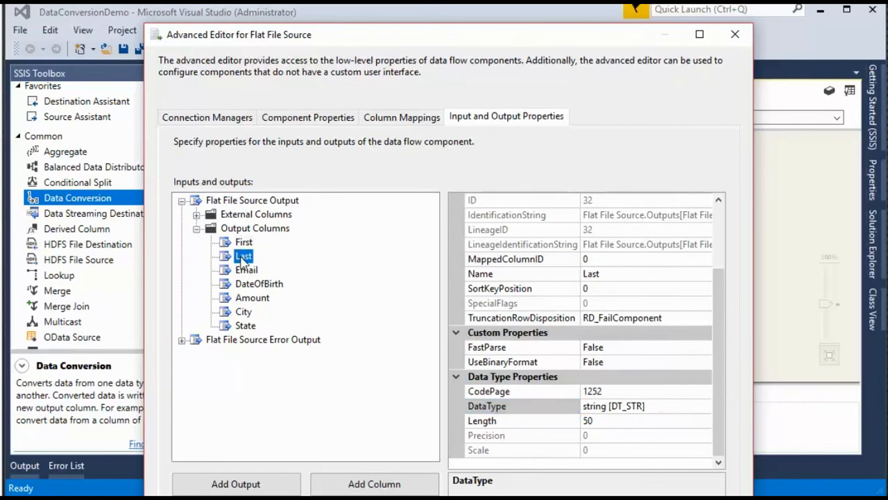
pyautogui.click(664, 407)
pyautogui.click(704, 406)
pyautogui.scroll(-2, 500, 347)
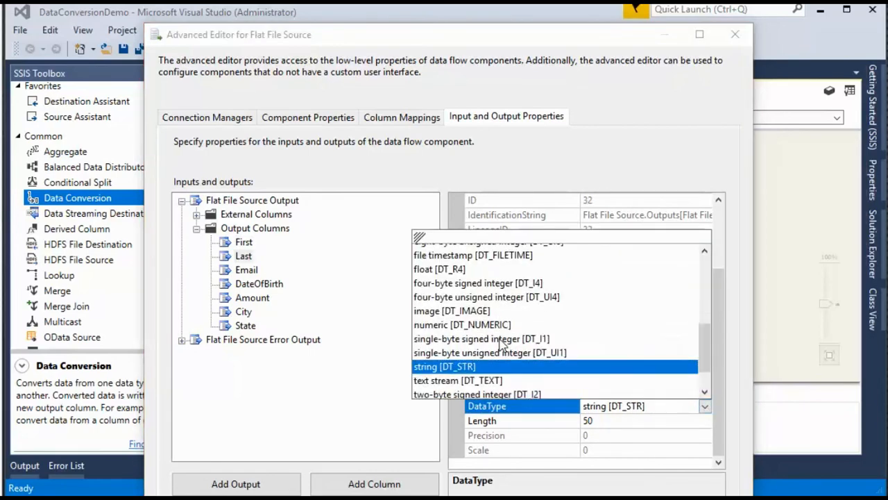
pyautogui.click(448, 363)
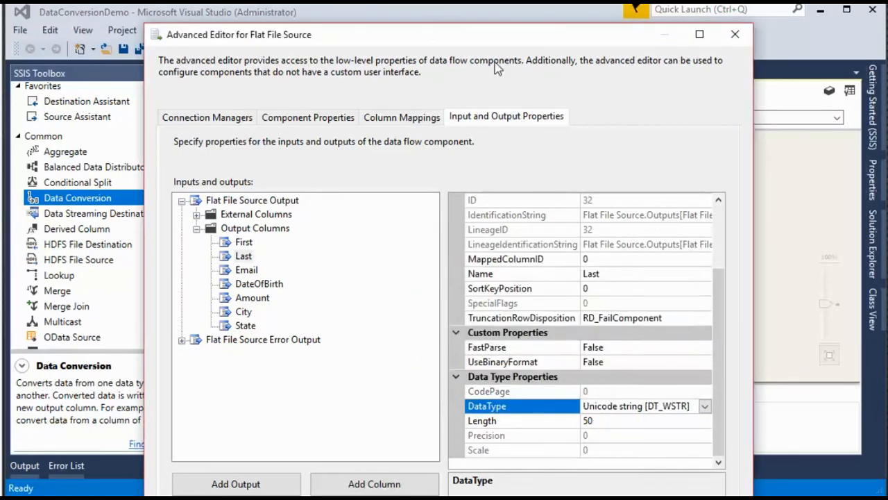
pyautogui.moveTo(493, 37); pyautogui.dragTo(494, 4)
pyautogui.click(499, 454)
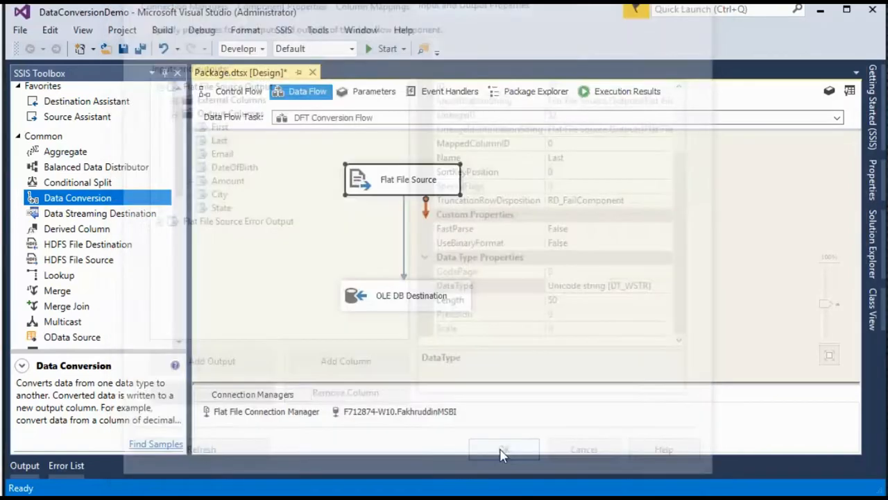
# Run the package, switch to SQL Server Management Studio, and rerun the select query on Customer
pyautogui.click(529, 227)
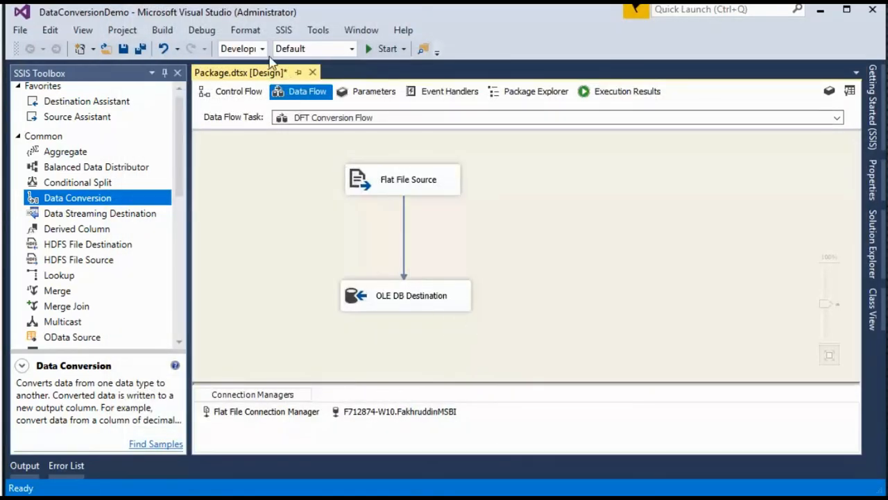
pyautogui.click(379, 49)
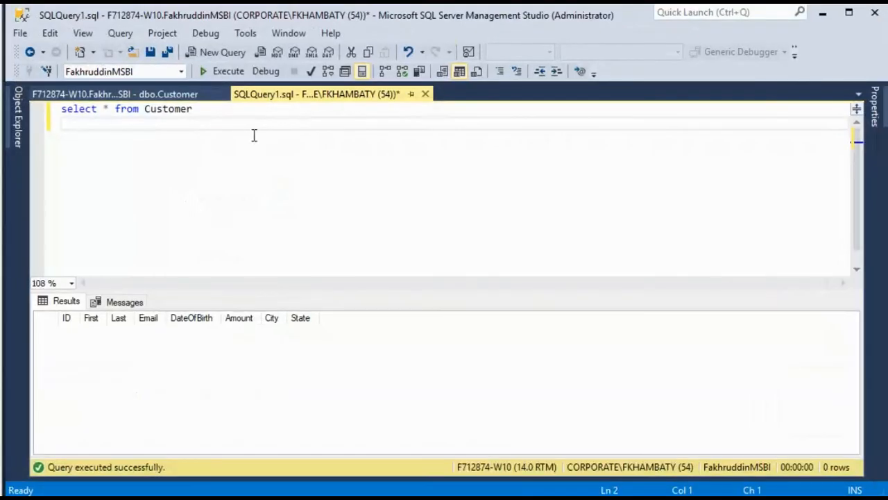
pyautogui.click(224, 71)
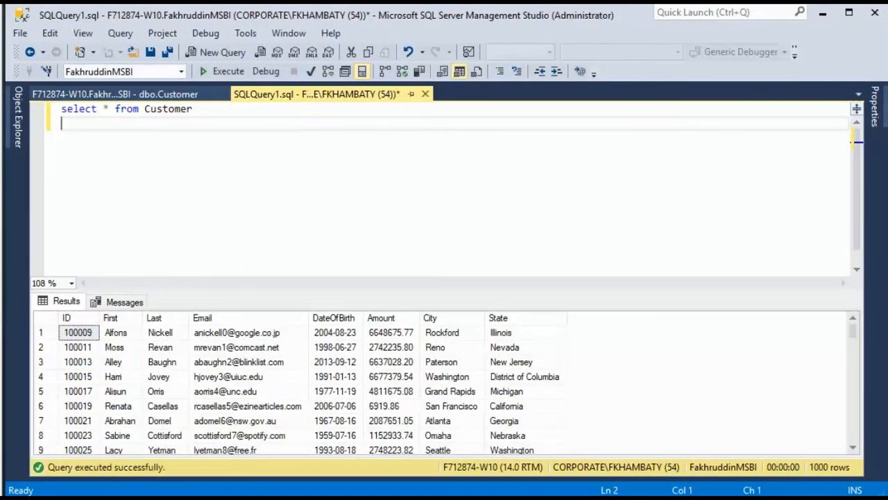